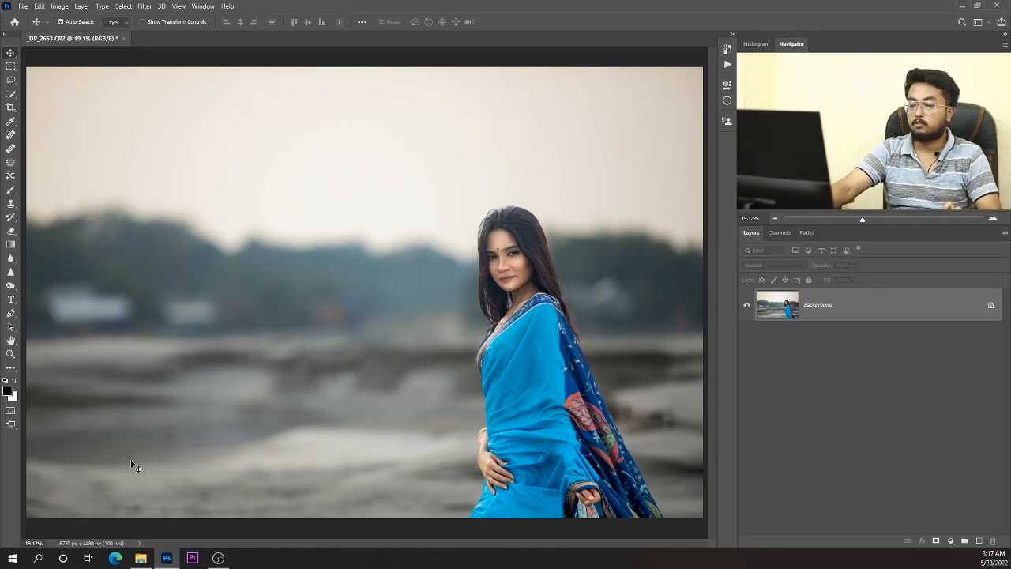
Step: Place the sky image AdobeStock_265728175_Preview.jpeg from the Downloads folder into the open portrait document
mouse_move(141, 559)
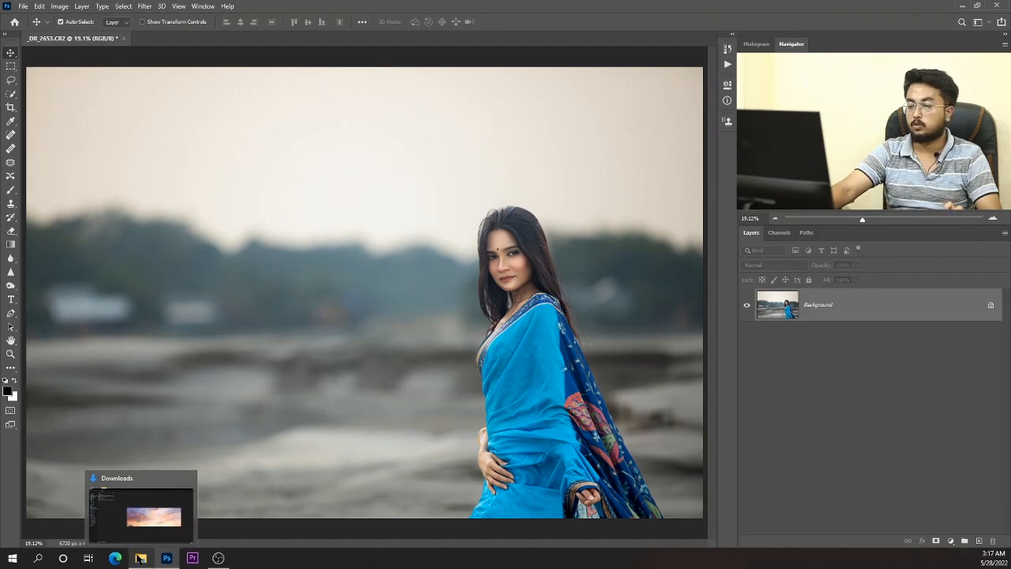
left_click(140, 558)
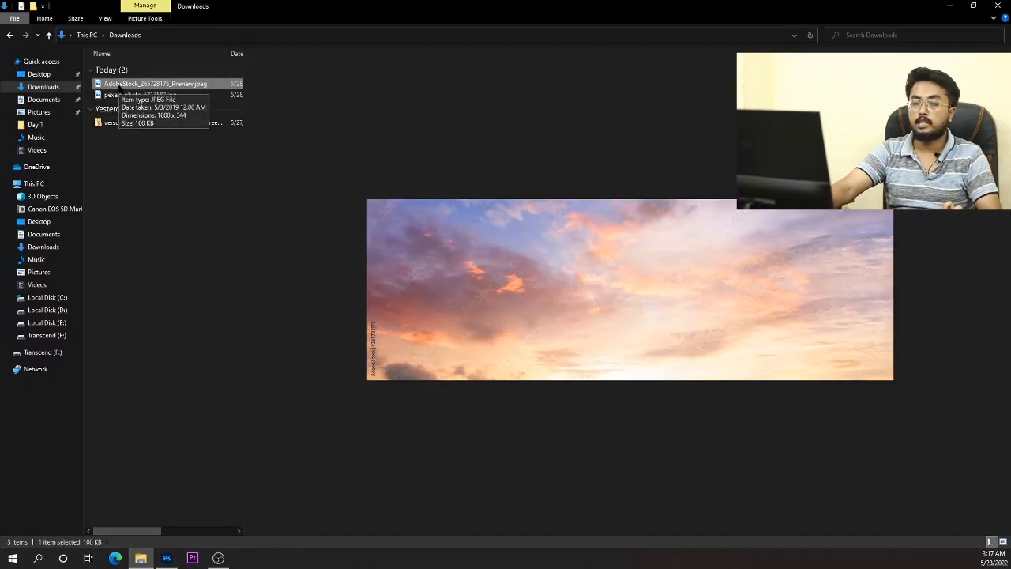
left_click_drag(119, 85, 242, 38)
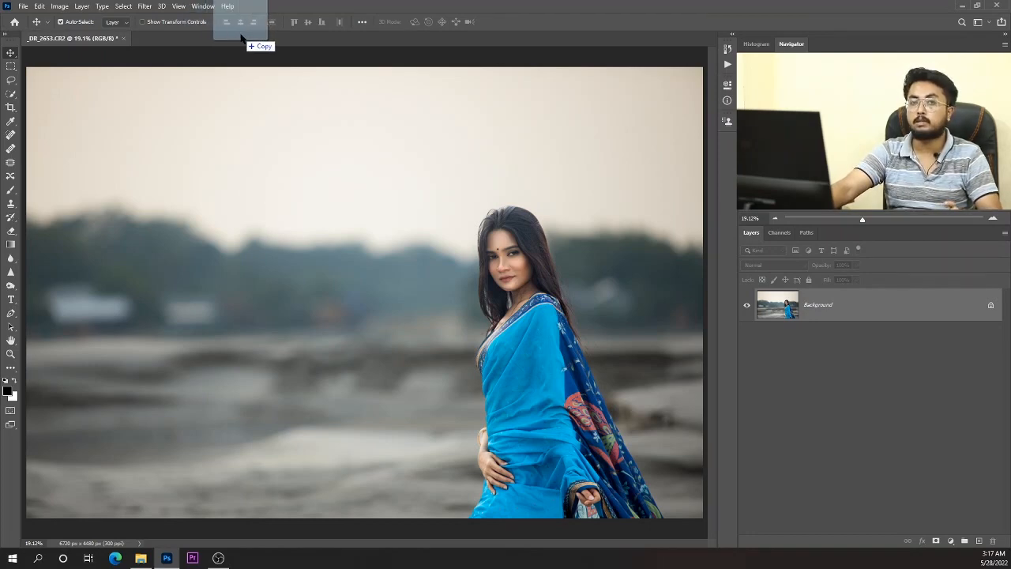
left_click_drag(243, 37, 296, 201)
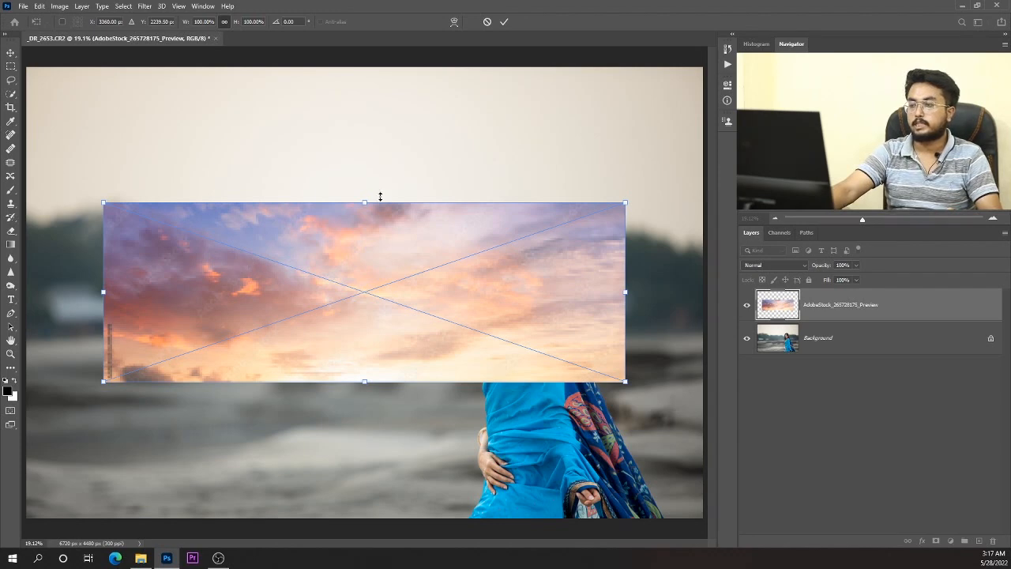
Step: Scale the placed sky image to about 134% so it spans the photo's full width, and position it over the upper part
left_click_drag(373, 296, 365, 162)
mouse_move(369, 307)
left_mouse_down()
mouse_move(369, 317)
mouse_move(368, 299)
mouse_move(369, 318)
left_mouse_up()
left_click_drag(370, 235, 377, 183)
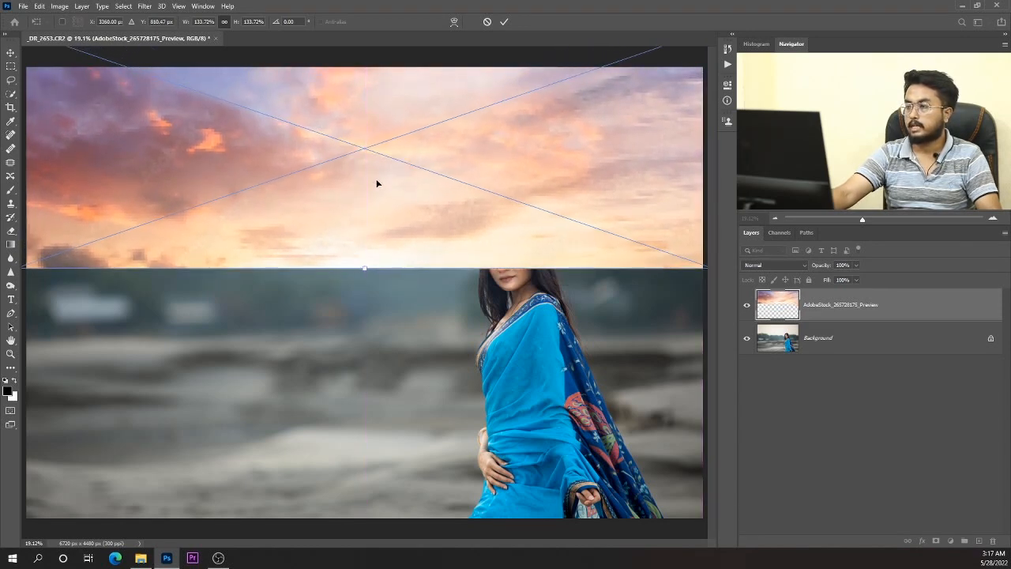
left_click(504, 22)
Step: Hide the sky layer and duplicate the Background layer twice
scroll(322, 172, "down", 1)
scroll(323, 172, "down", 5)
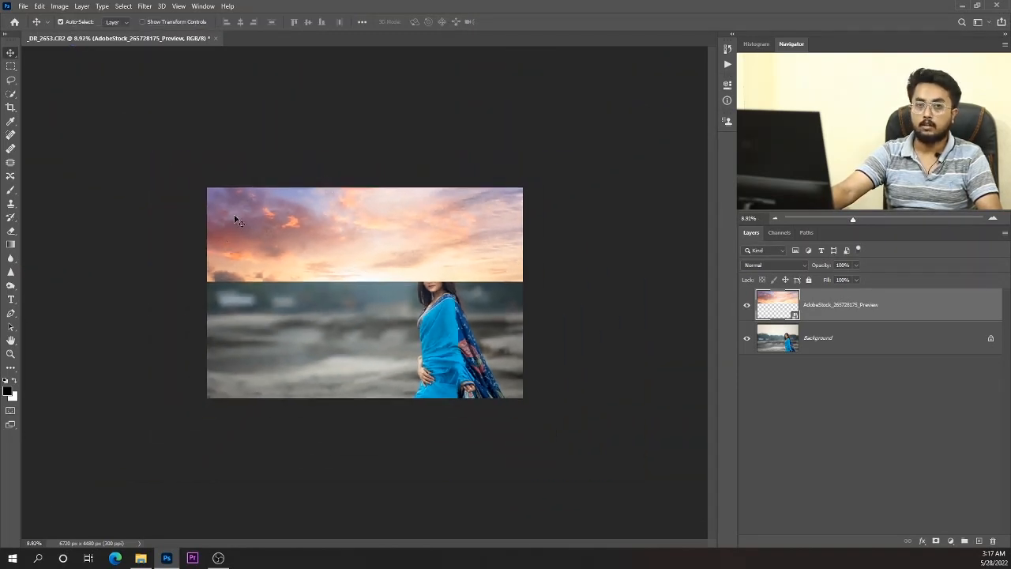
scroll(258, 203, "up", 2)
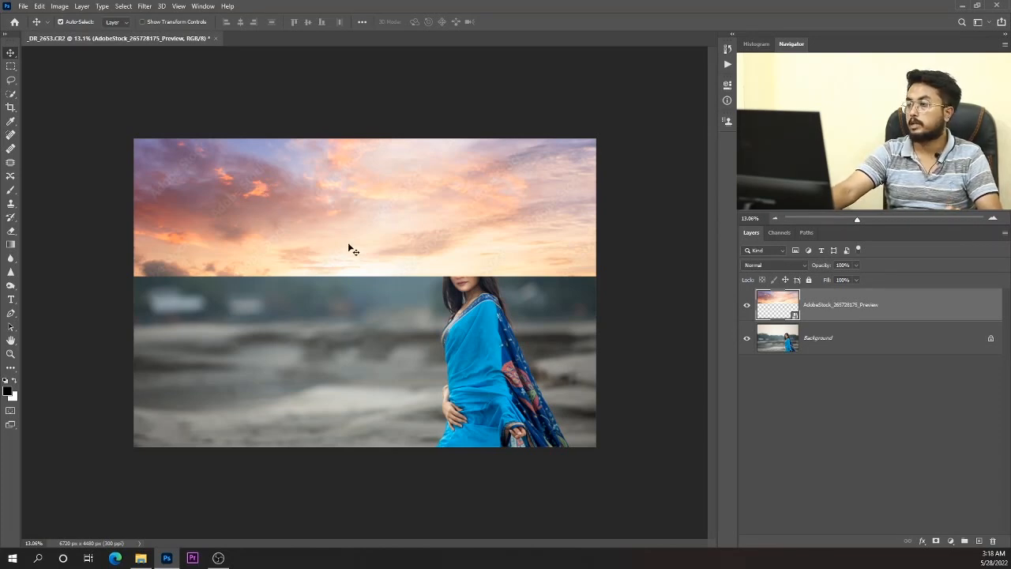
scroll(357, 237, "up", 1)
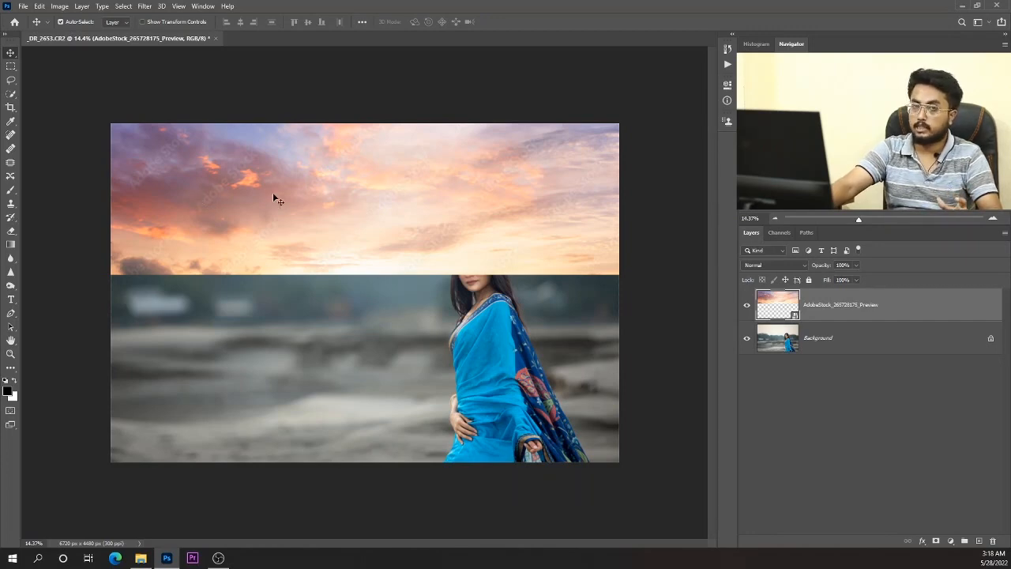
scroll(343, 205, "up", 1)
scroll(460, 240, "up", 1)
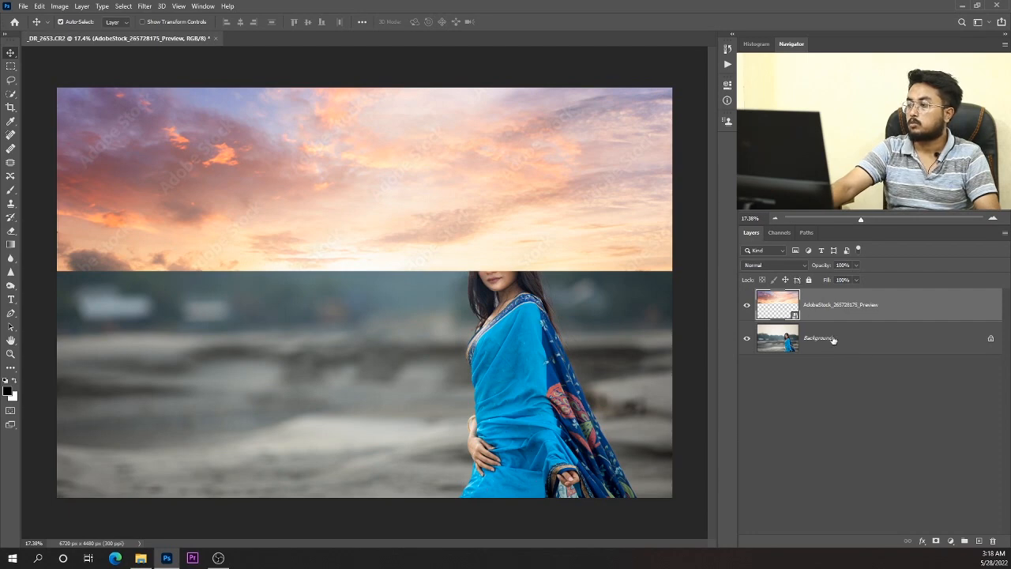
left_click(746, 307)
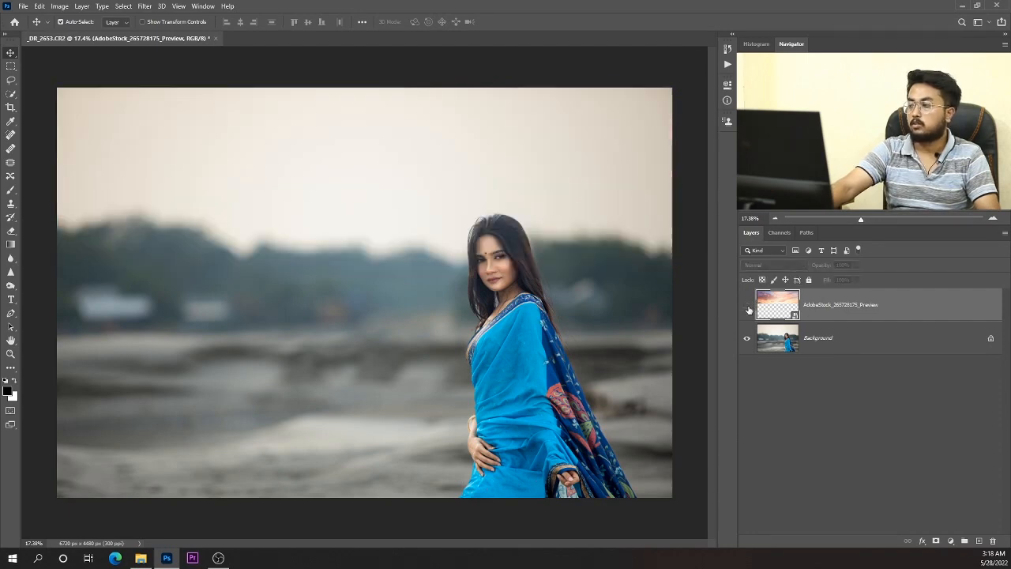
left_click(838, 336)
key("ctrl+j")
key("ctrl+j")
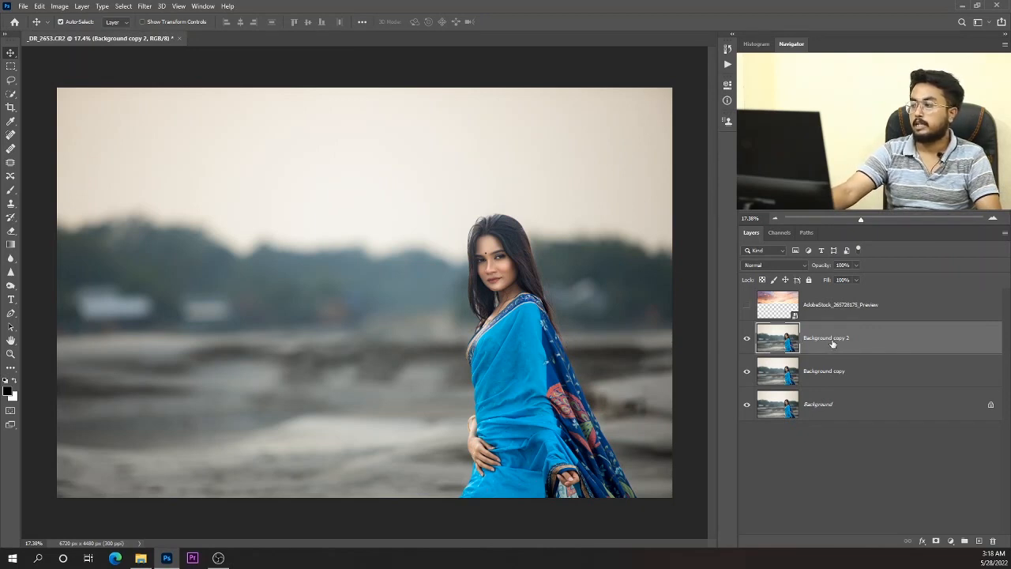
Step: Select the woman with Select Subject and turn the selection into a layer mask on Background copy 2
left_click(11, 94)
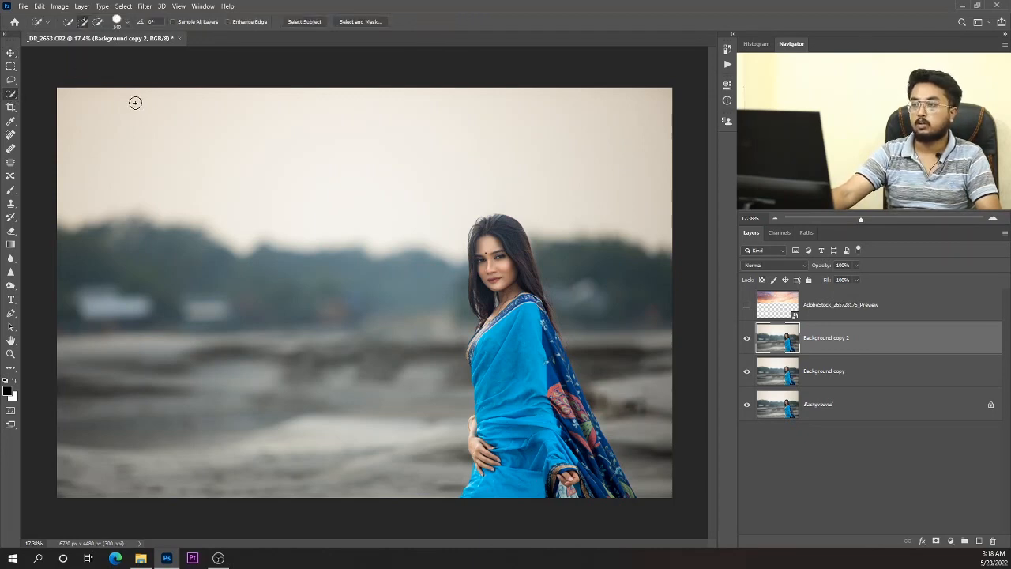
left_click(299, 22)
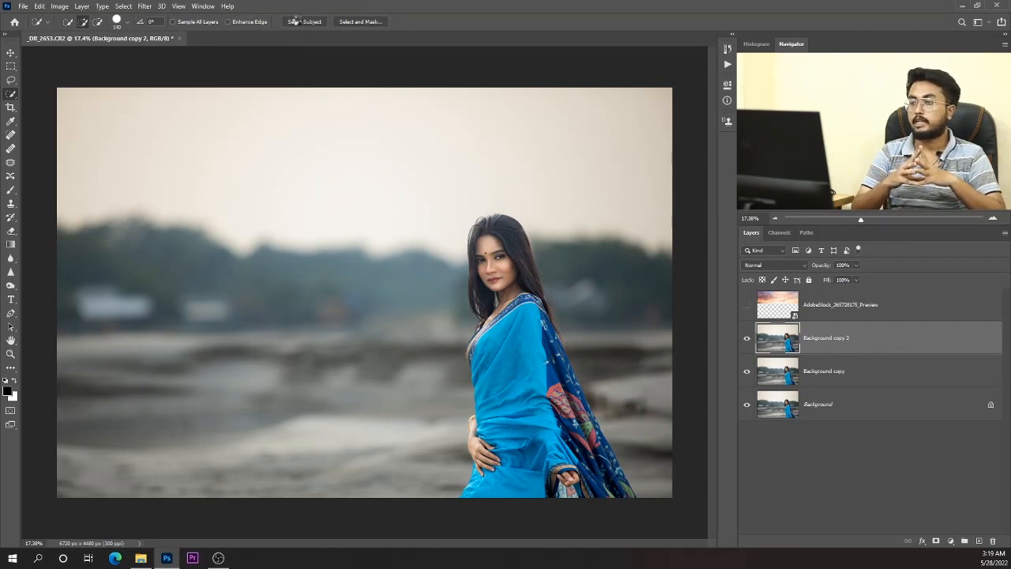
left_click(297, 19)
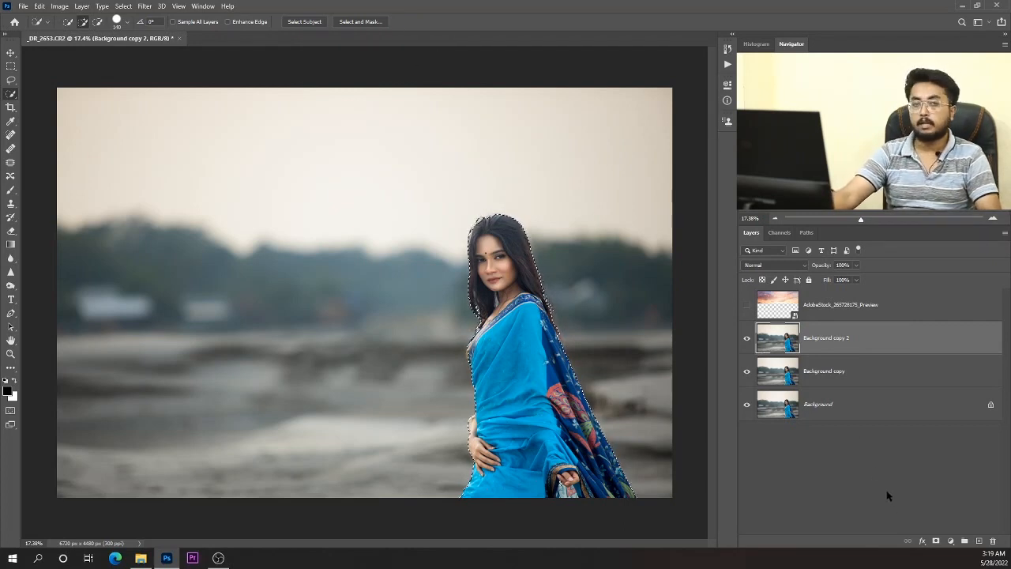
left_click(936, 544)
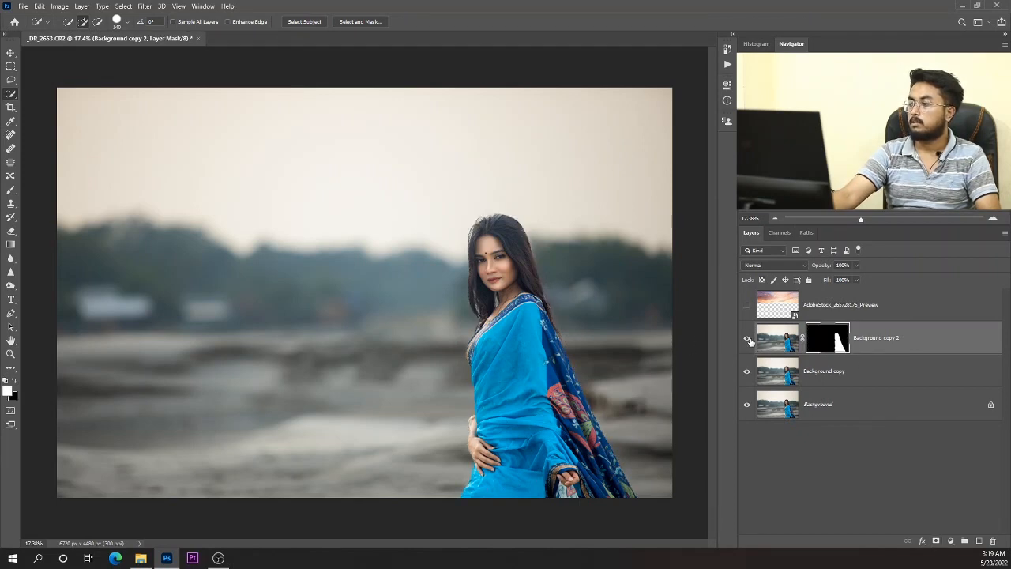
Step: Hide the masked Background copy 2, show the sky layer and move it between Background and Background copy
left_click(747, 340)
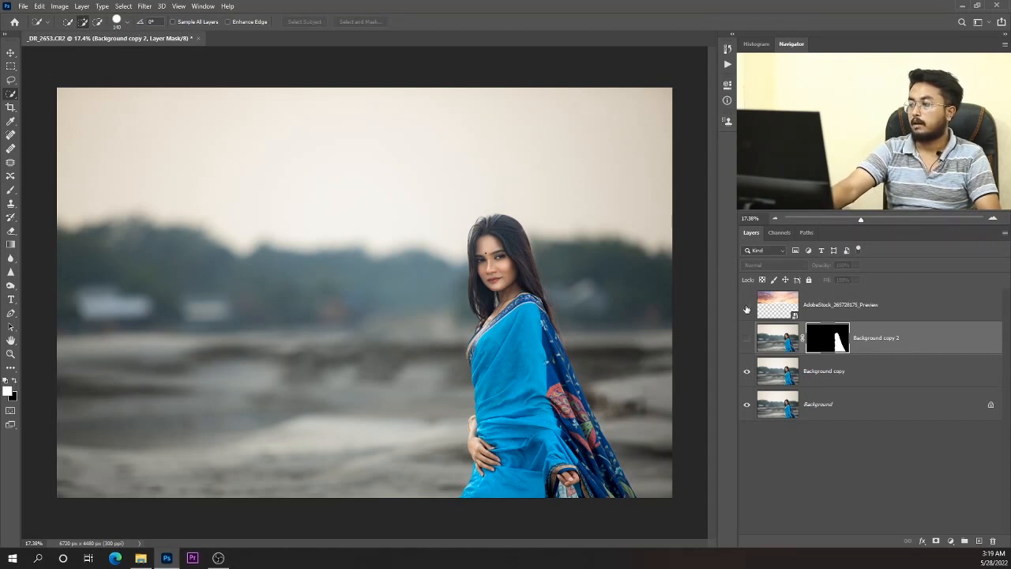
left_click(747, 309)
left_click(747, 307)
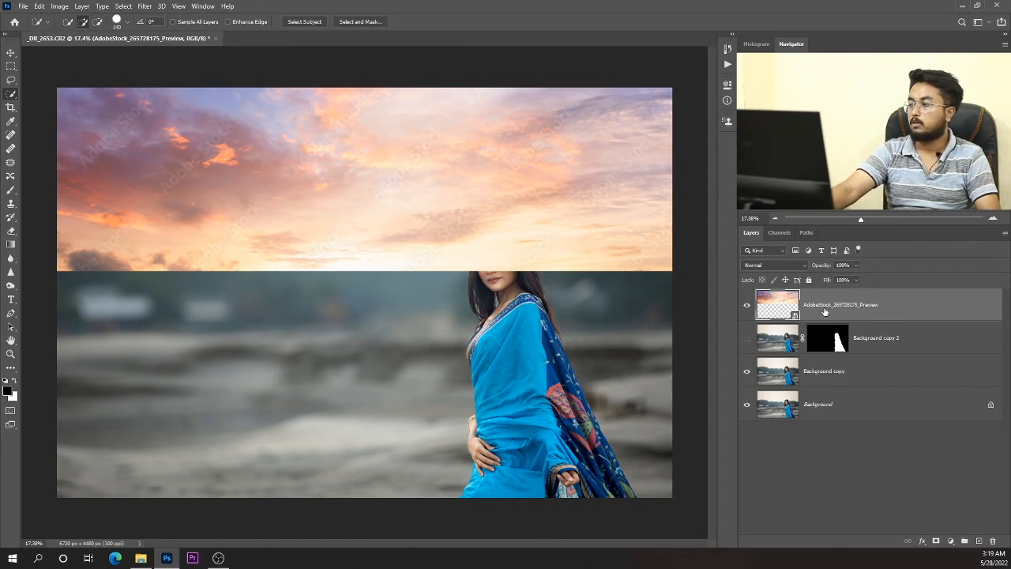
left_click_drag(824, 312, 823, 385)
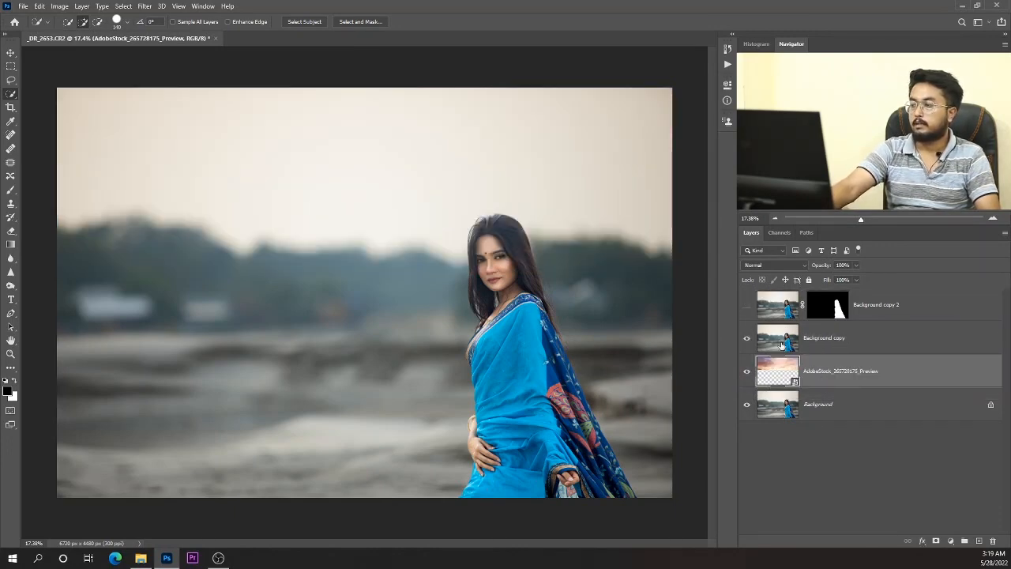
Step: Open the blending options of the Background copy layer and set the Blend If channel to Blue
left_click(865, 345)
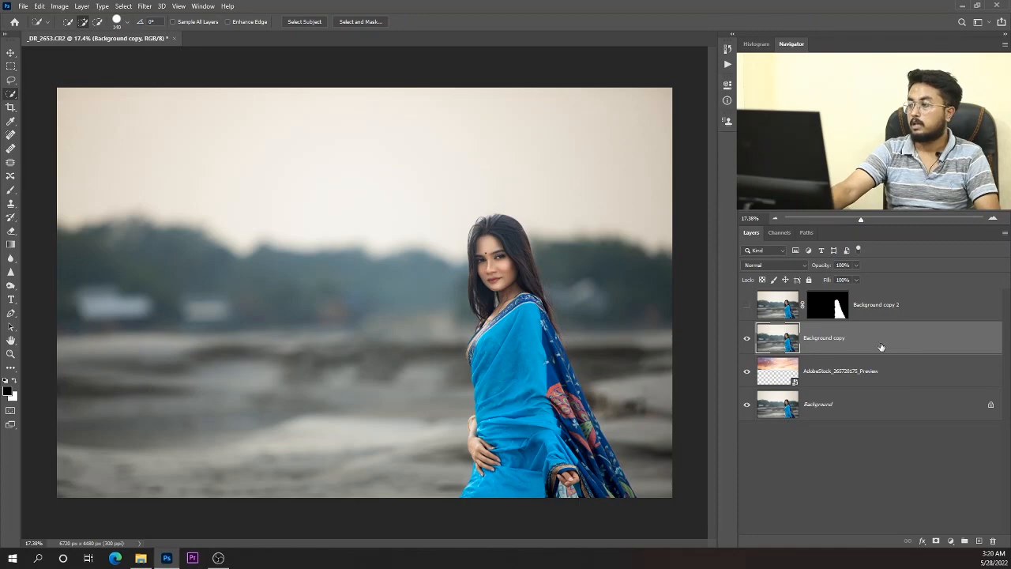
double_click(881, 347)
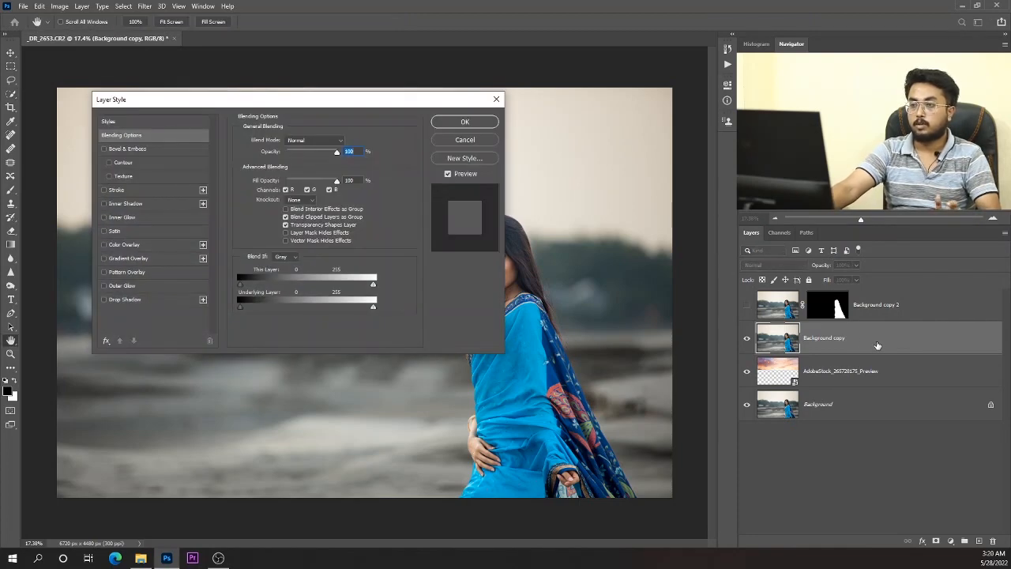
left_click_drag(253, 100, 254, 137)
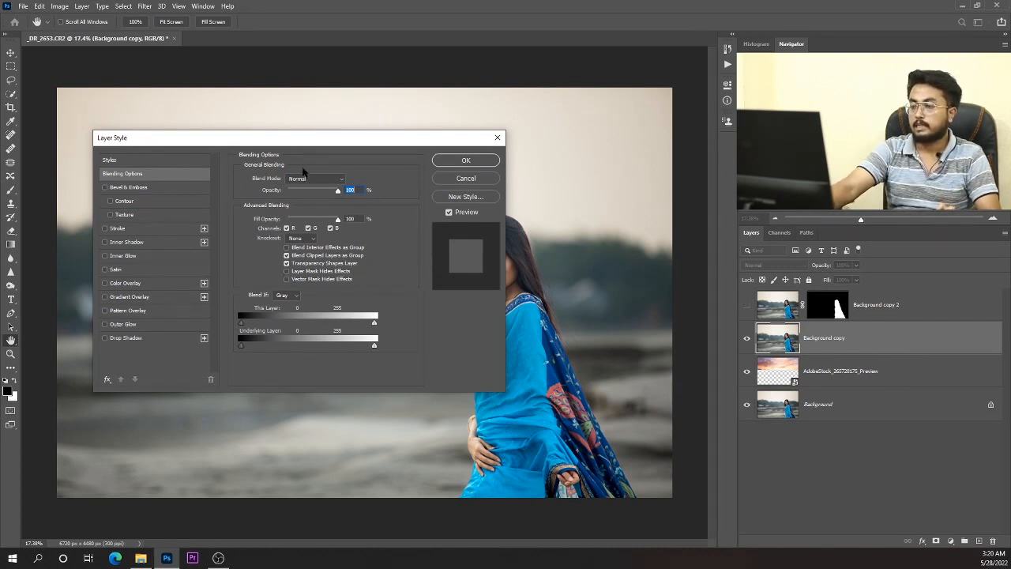
left_click_drag(305, 136, 232, 129)
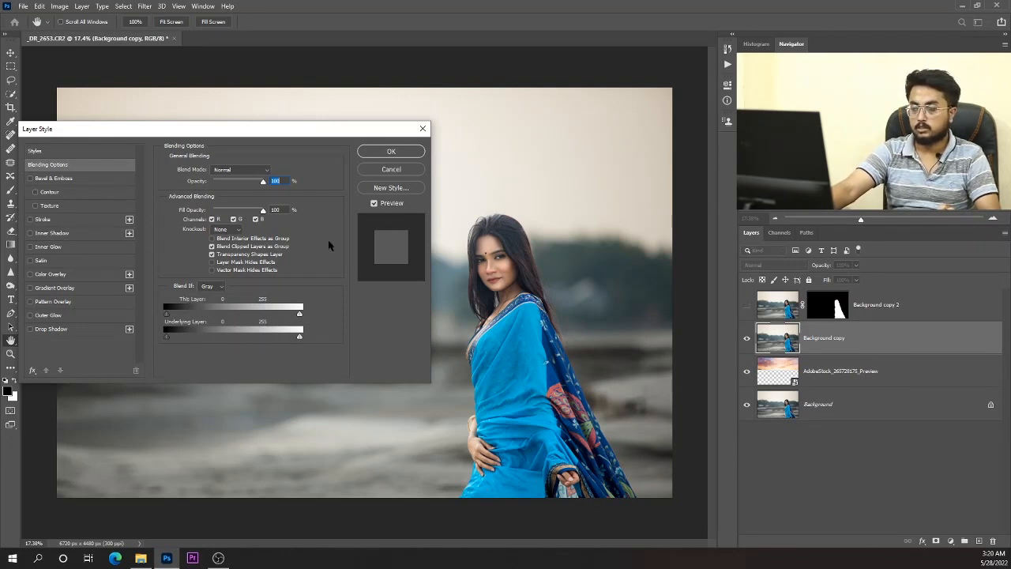
left_click(218, 287)
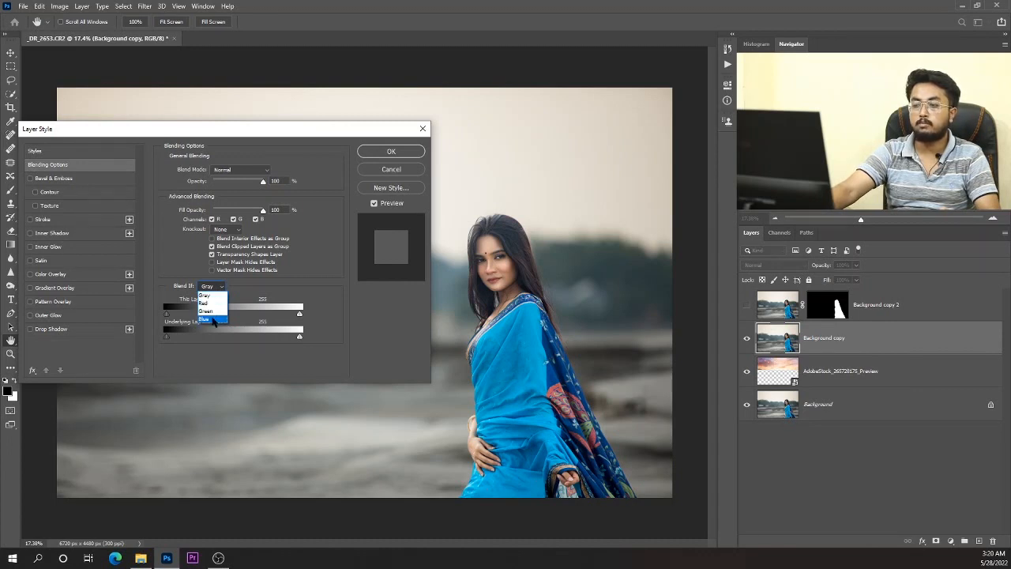
left_click(220, 288)
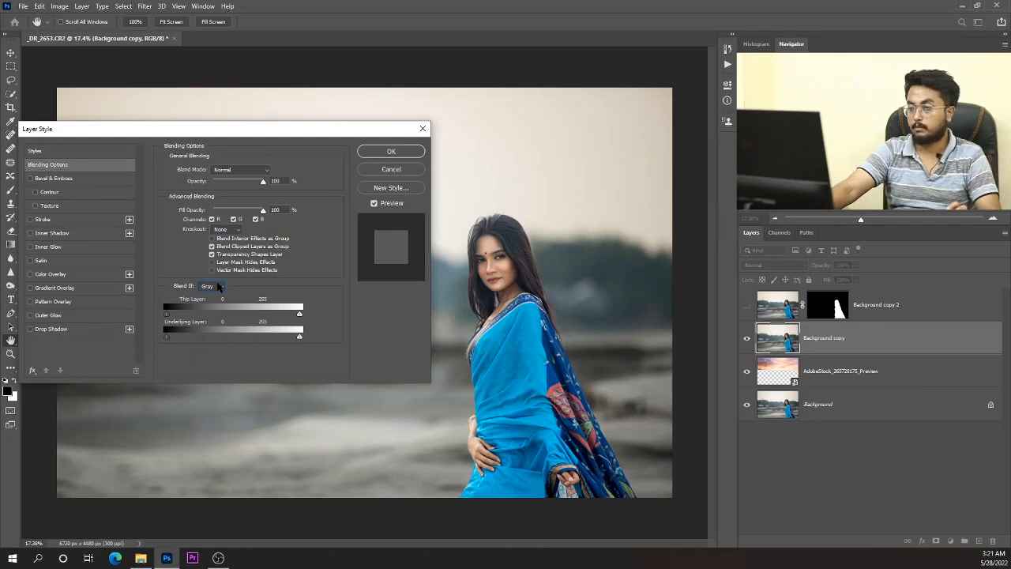
left_click(218, 288)
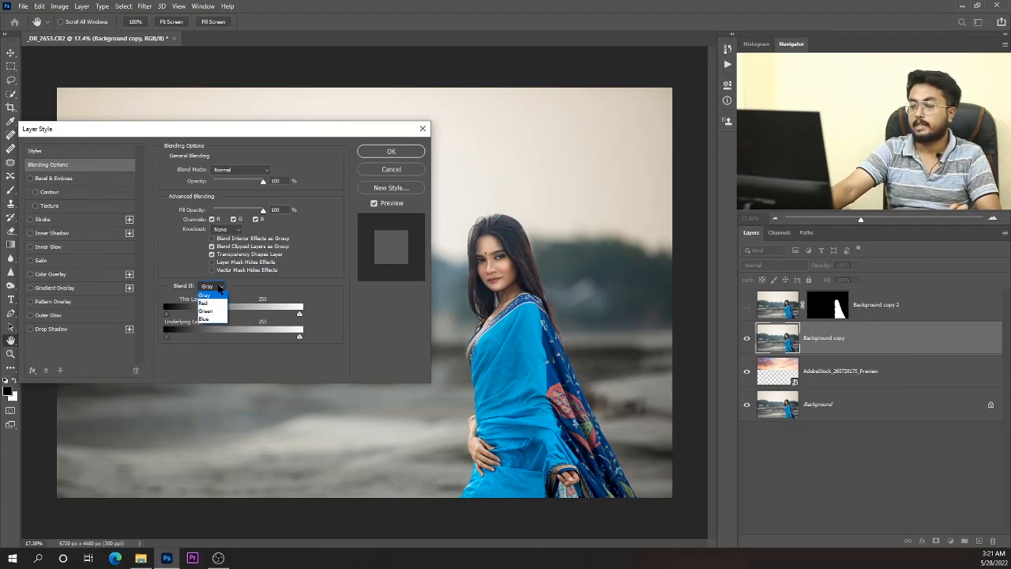
left_click(217, 322)
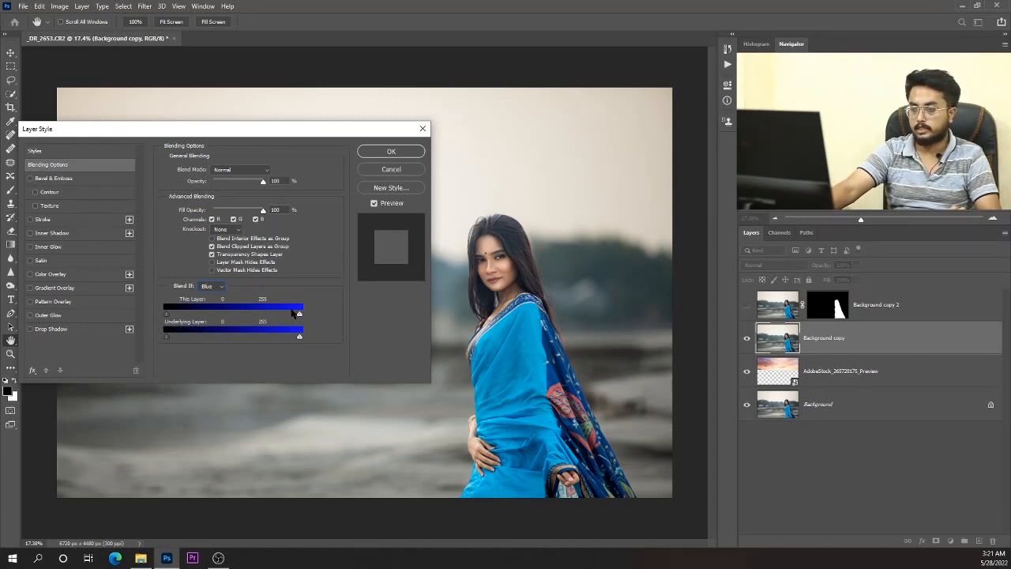
Step: Lower the white This Layer slider of Blend If to 169 so the new sky shows through
left_click_drag(241, 135, 266, 233)
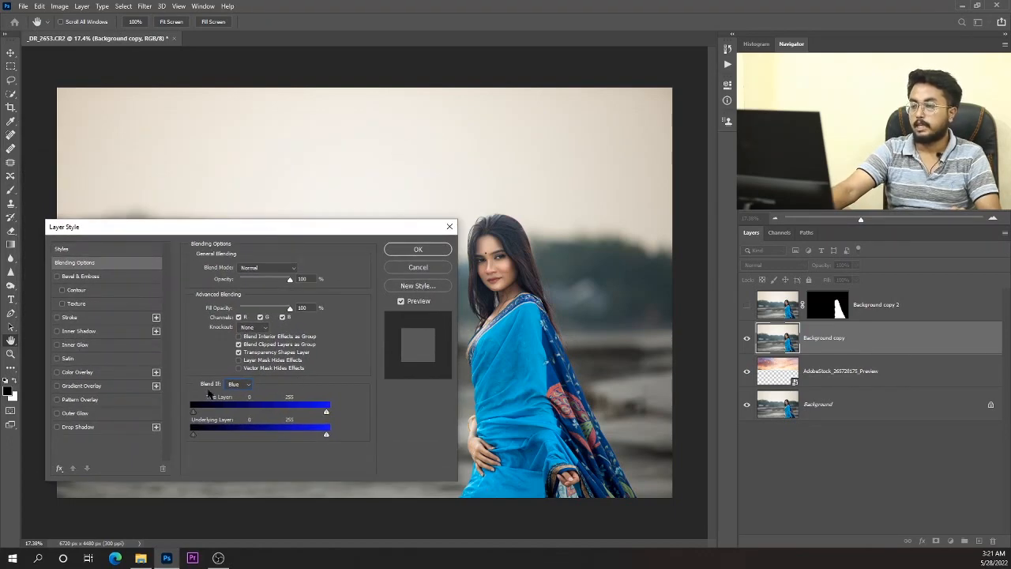
left_click_drag(328, 413, 283, 411)
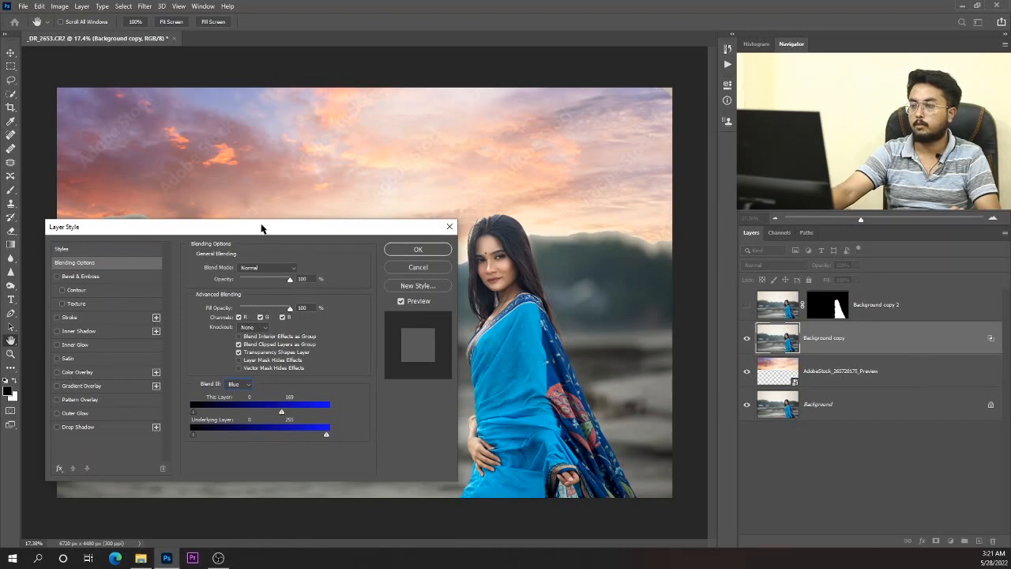
left_click_drag(237, 226, 264, 316)
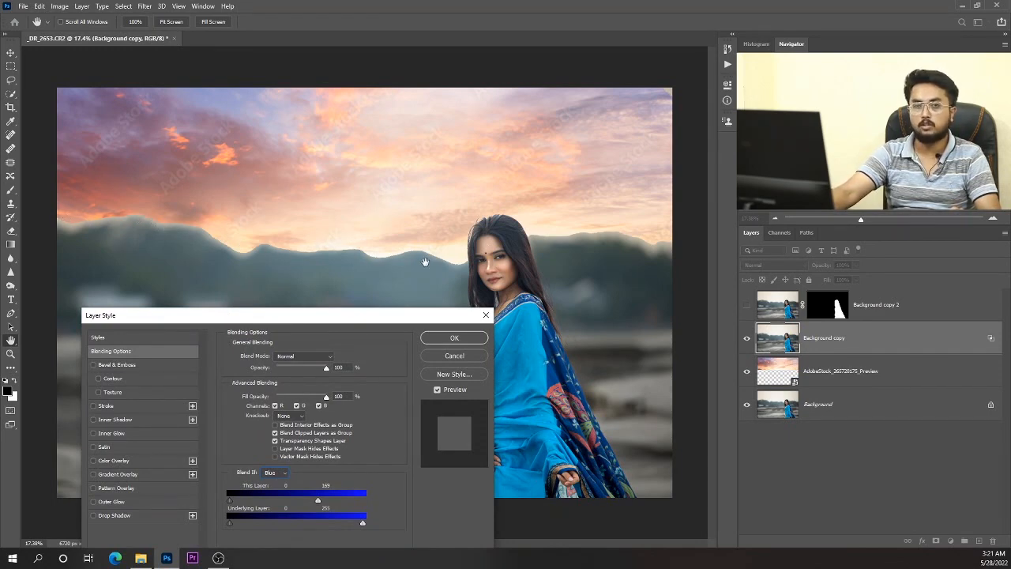
left_click_drag(365, 316, 336, 269)
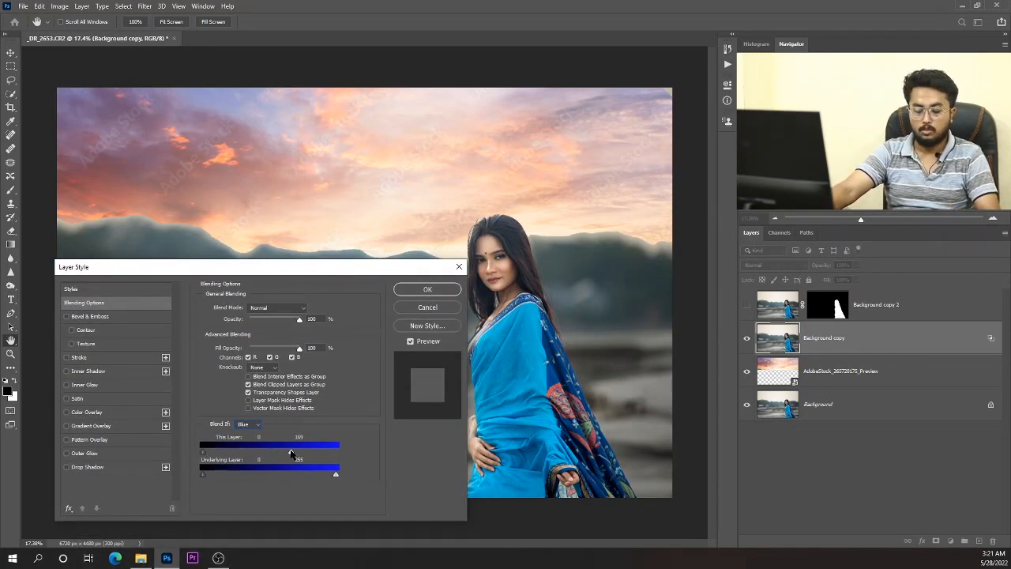
Step: Split the white This Layer slider to 103 / 199 for a softer sky transition and apply the layer style
key("alt")
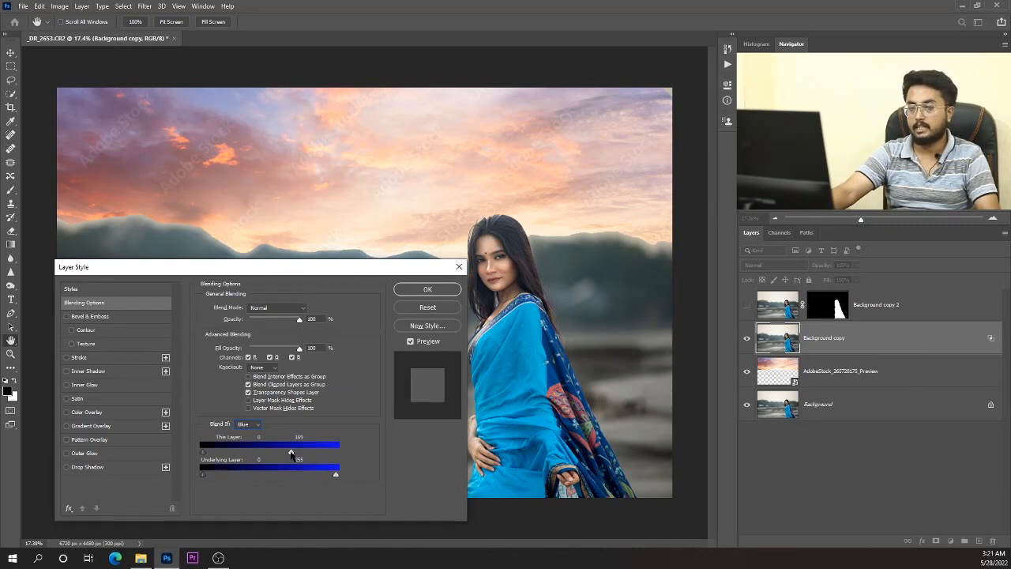
left_click_drag(291, 454, 256, 456)
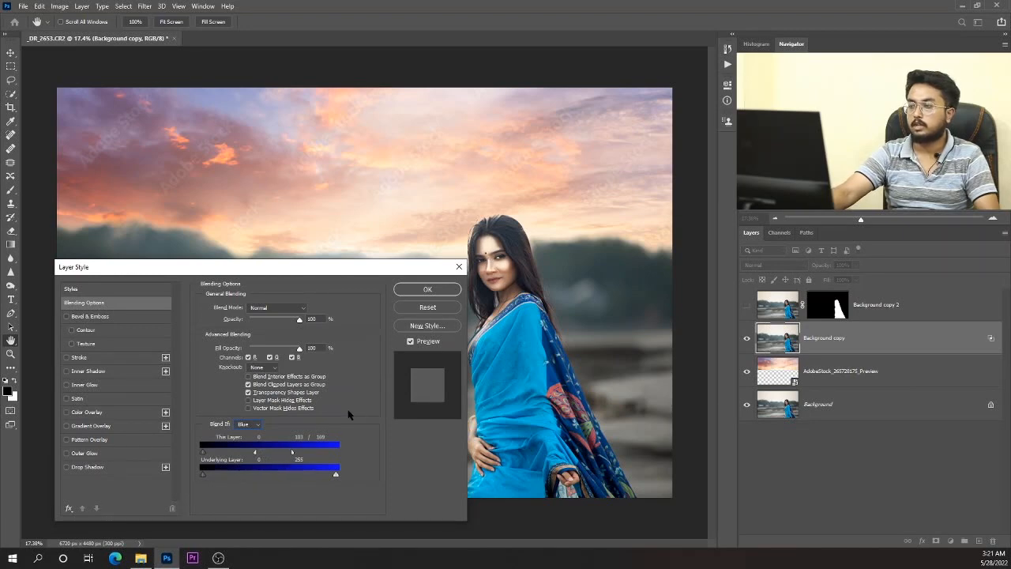
left_click_drag(293, 454, 297, 453)
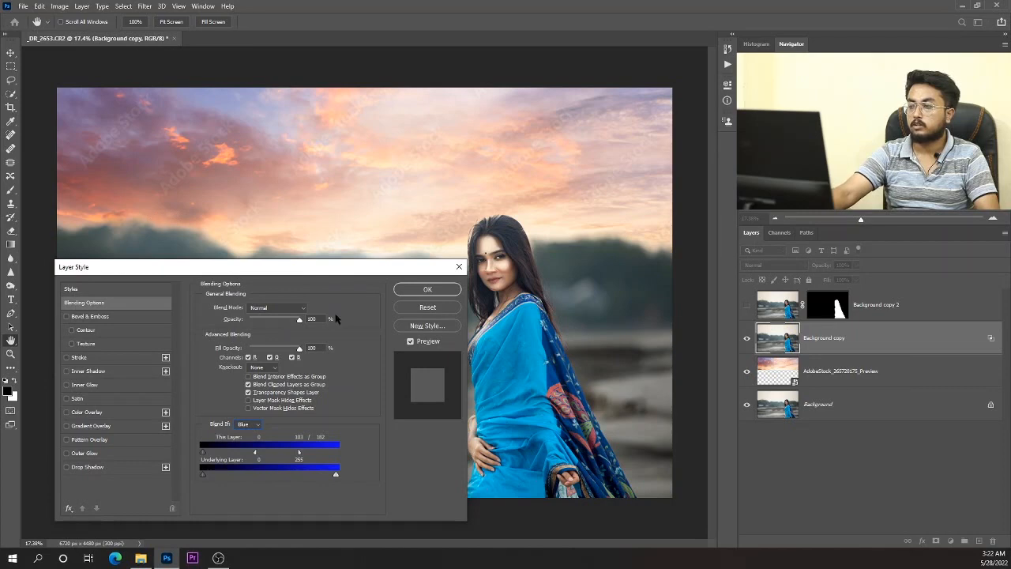
left_click_drag(299, 456, 308, 454)
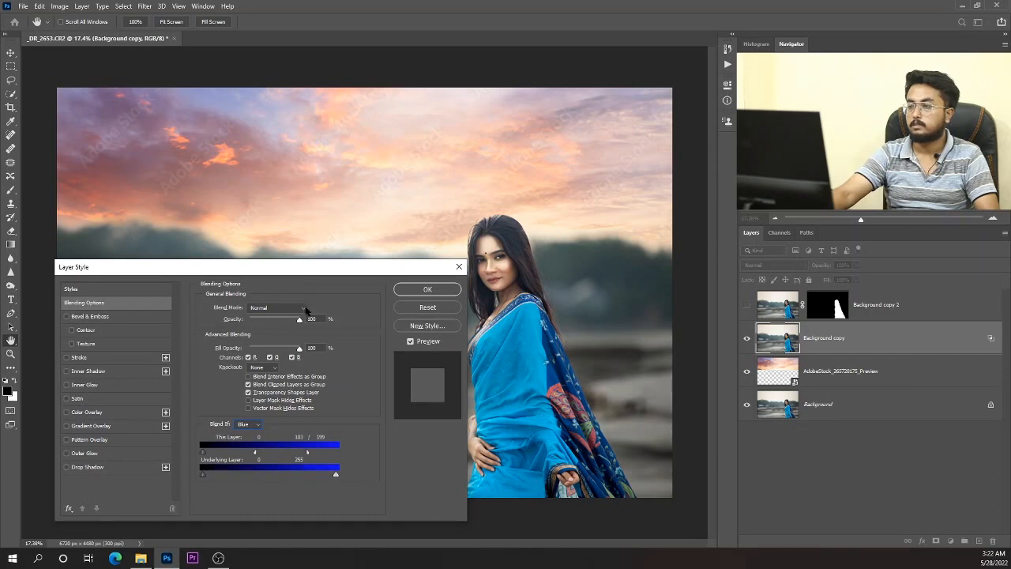
left_click(428, 290)
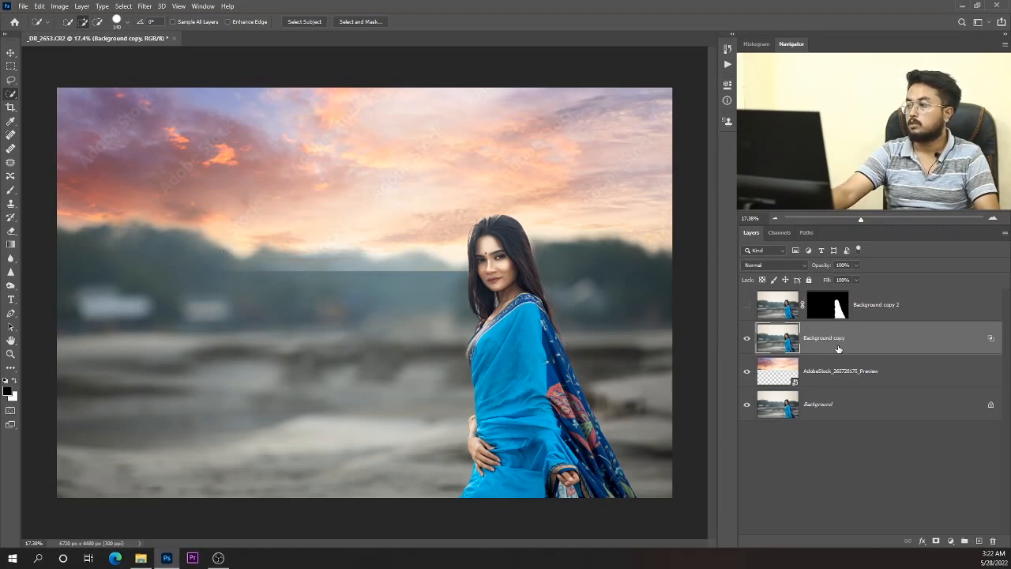
Step: Add a layer mask to the Background copy layer and set up a larger soft brush with black as the foreground colour
left_click(936, 542)
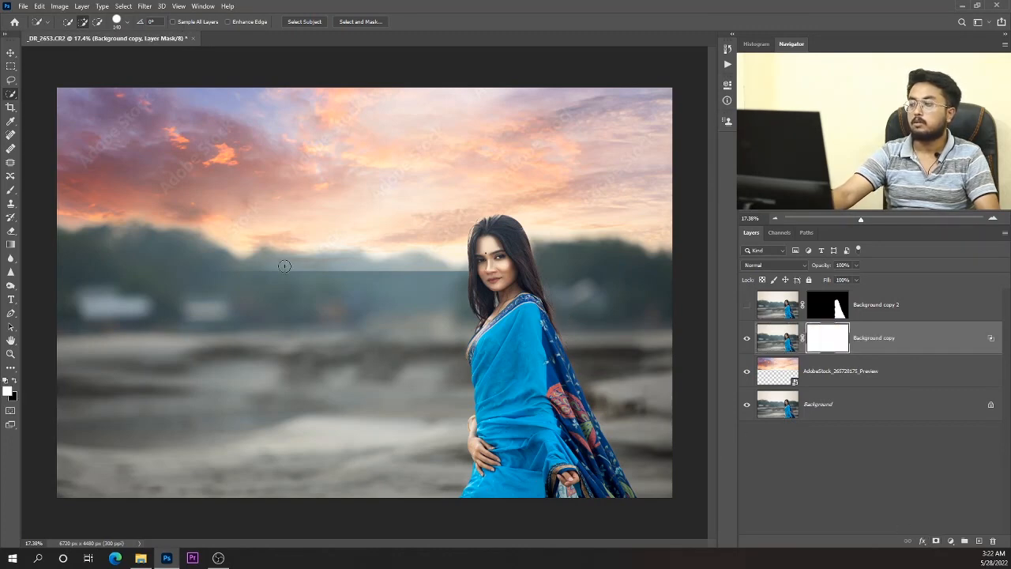
key("b")
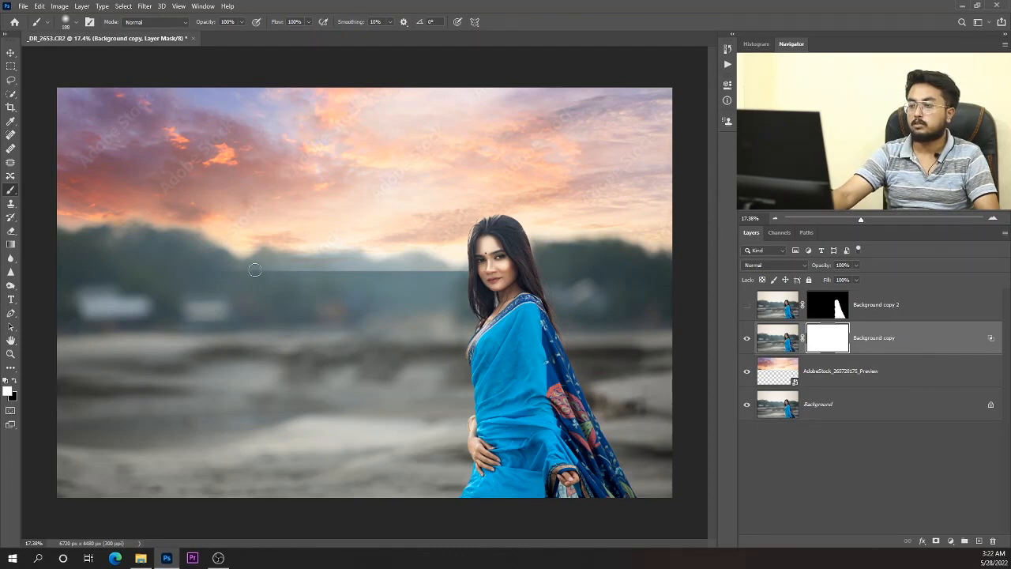
left_click(14, 380)
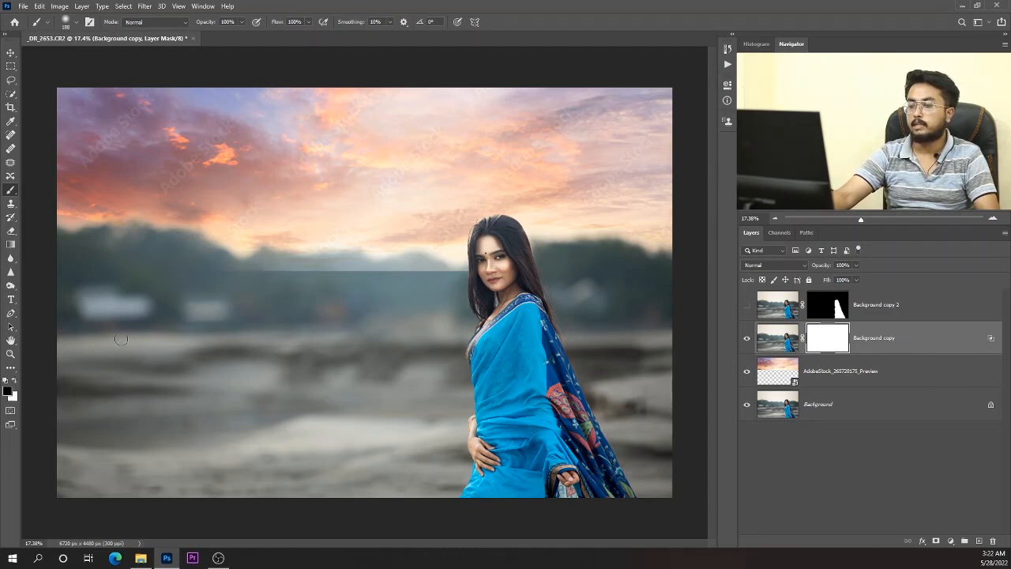
right_click(261, 280, "alt")
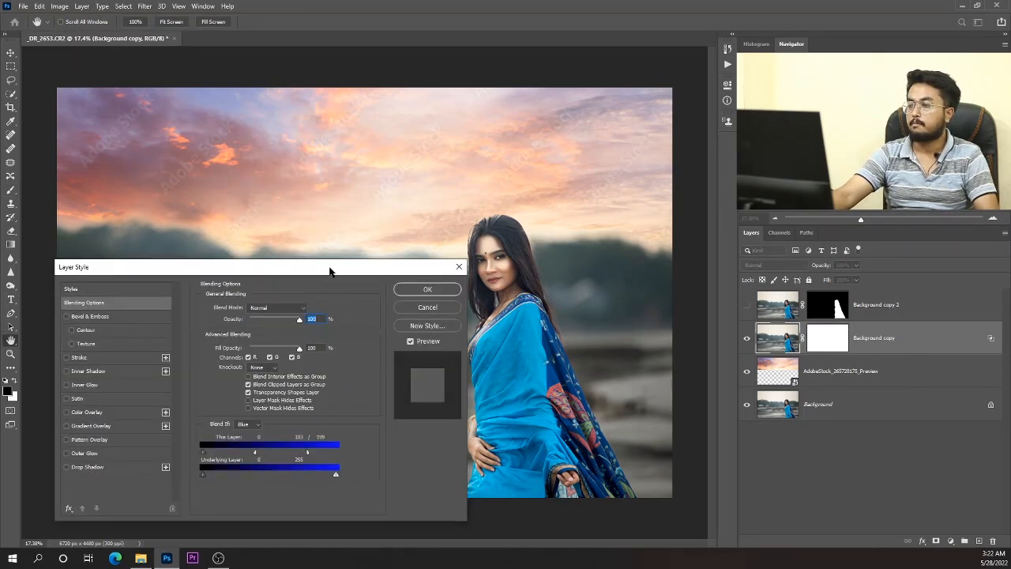
Step: Set the split white This Layer slider of Background copy's Blue Blend If to 142 / 198 and apply the layer style
left_click_drag(332, 269, 488, 319)
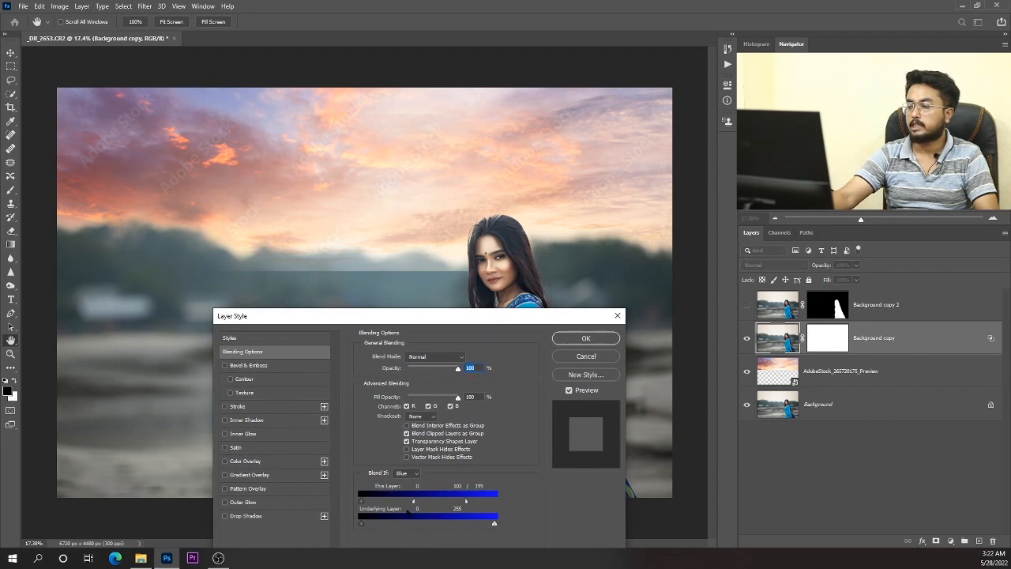
left_click_drag(417, 504, 439, 505)
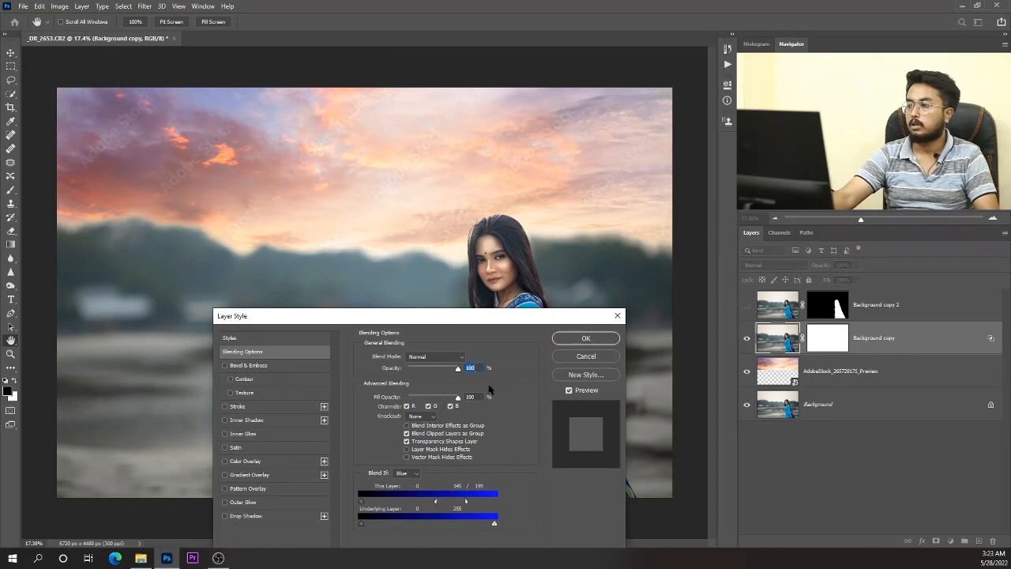
left_click_drag(466, 499, 435, 506)
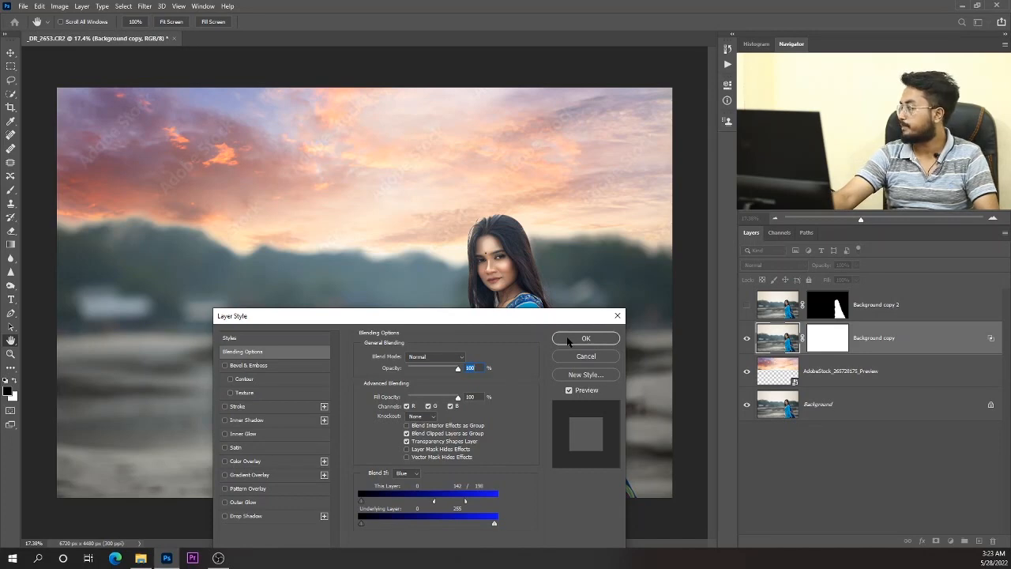
left_click(585, 338)
key("b")
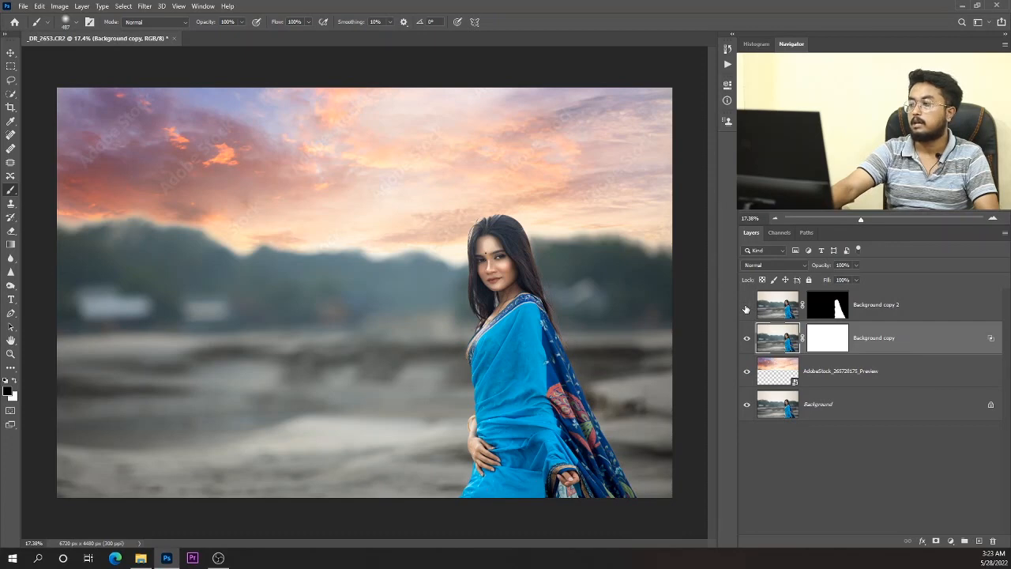
Step: Show the masked Background copy 2 layer and toggle the sky layer's visibility to compare before and after
left_click(745, 307)
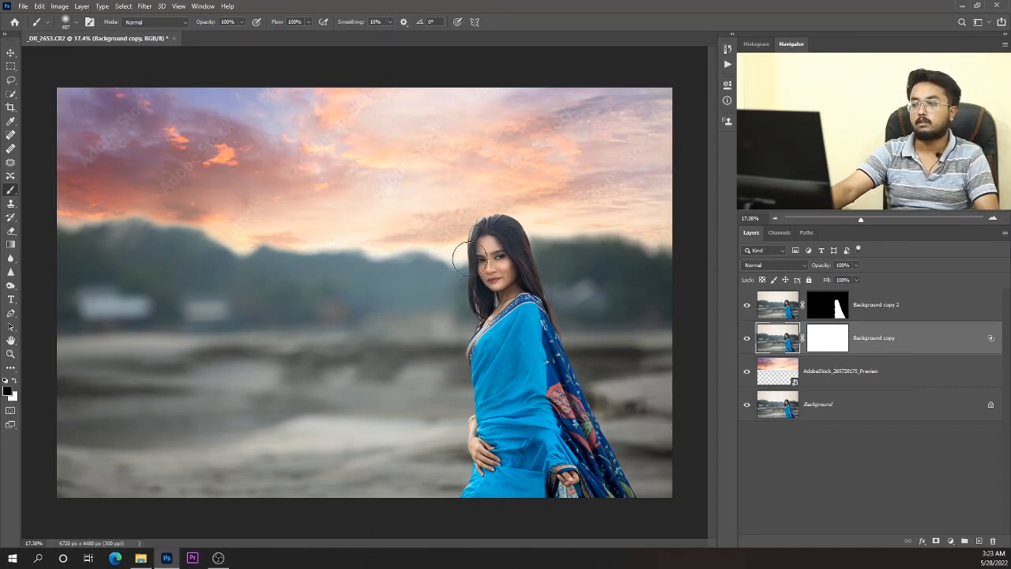
left_click(747, 371)
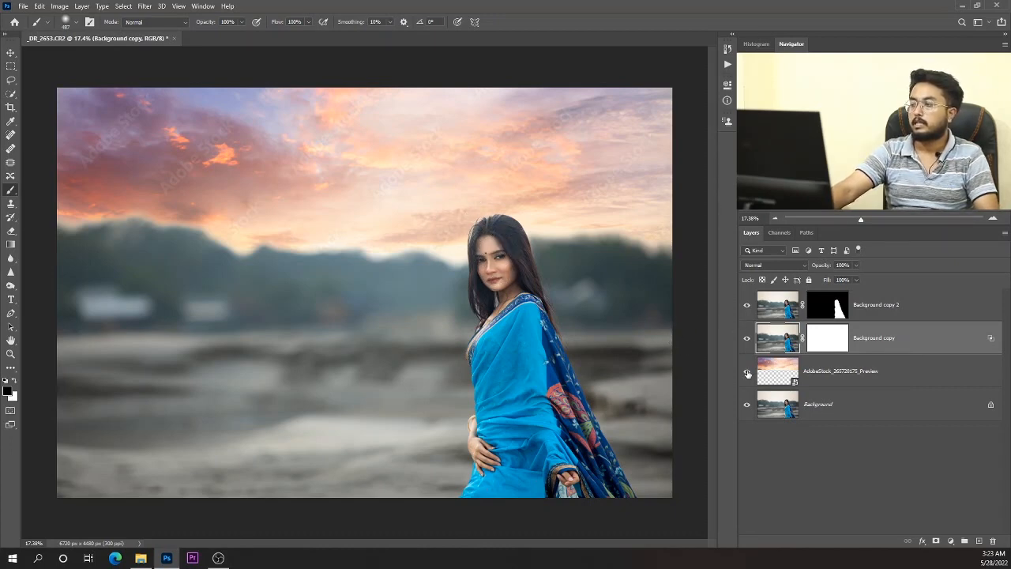
left_click(747, 372)
left_click(747, 372)
left_click(747, 372)
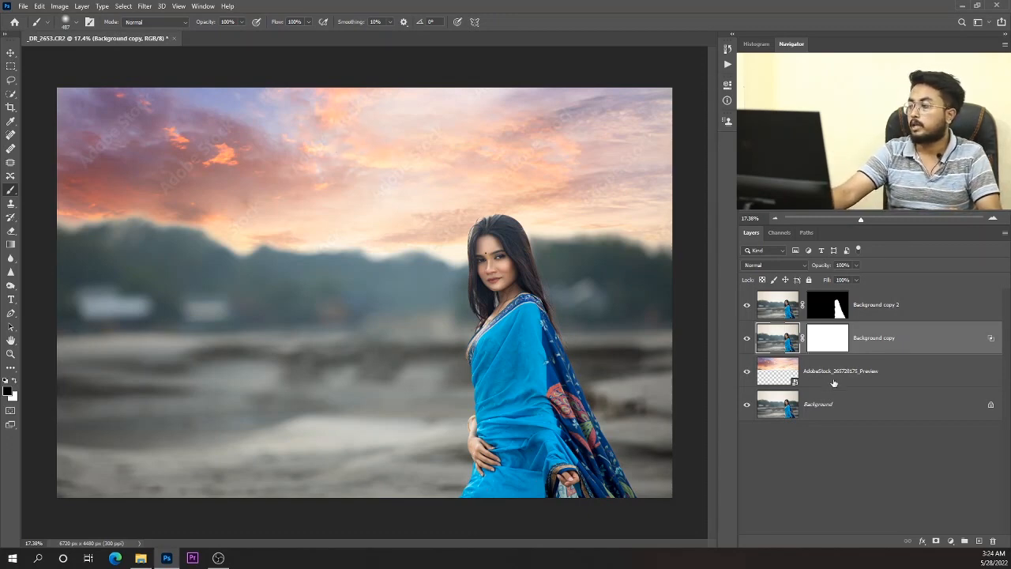
Step: Start a Gaussian Blur on the AdobeStock sky layer with a 5.6 pixel radius and bring the sky into the filter preview
left_click(774, 383)
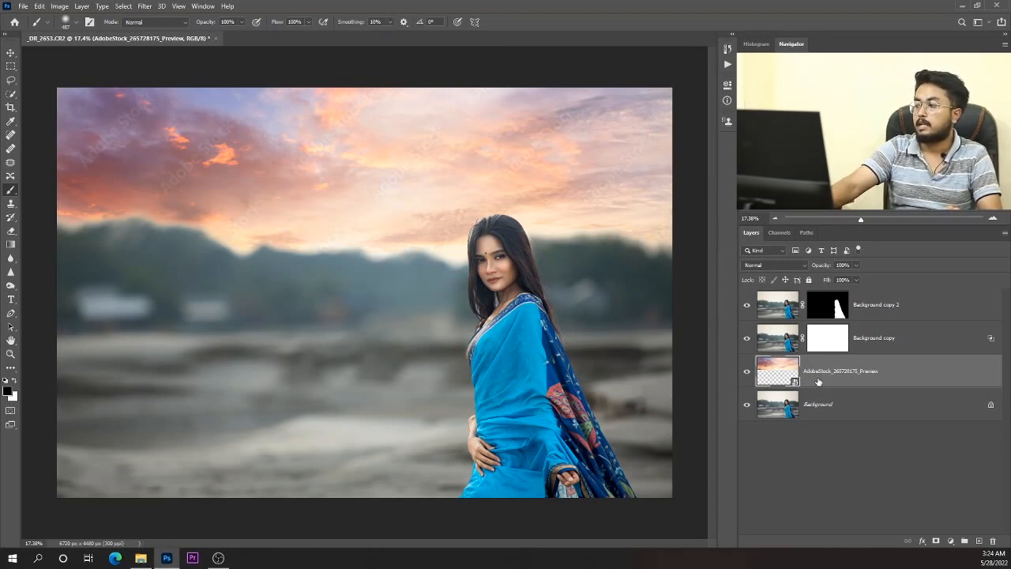
left_click(145, 6)
mouse_move(168, 127)
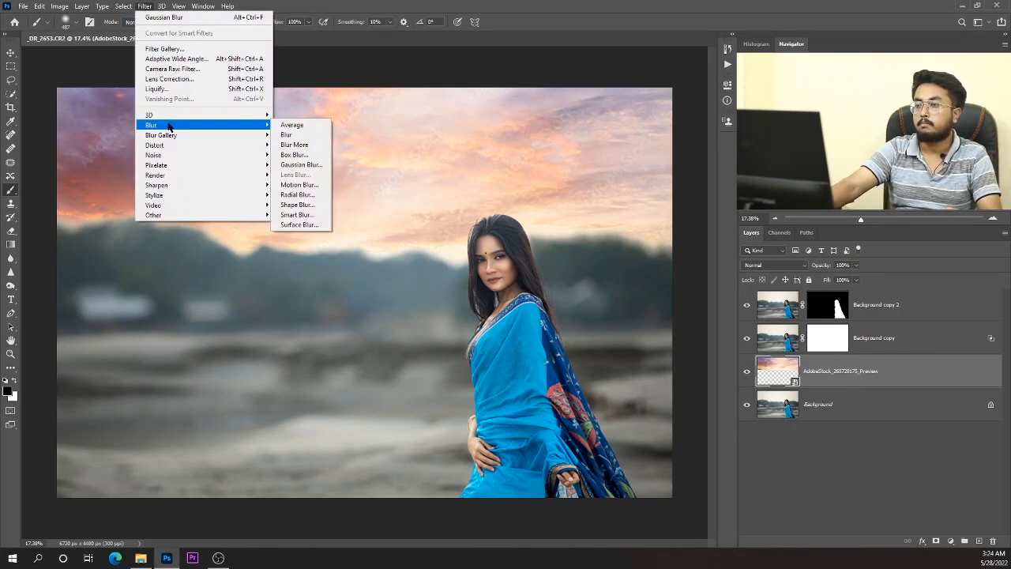
left_click(296, 165)
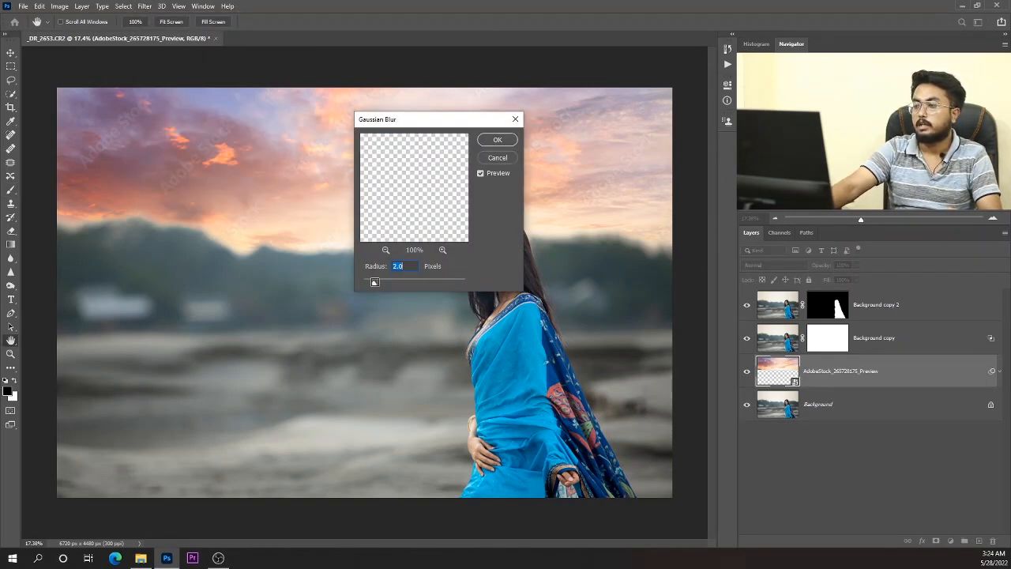
left_click_drag(375, 282, 375, 283)
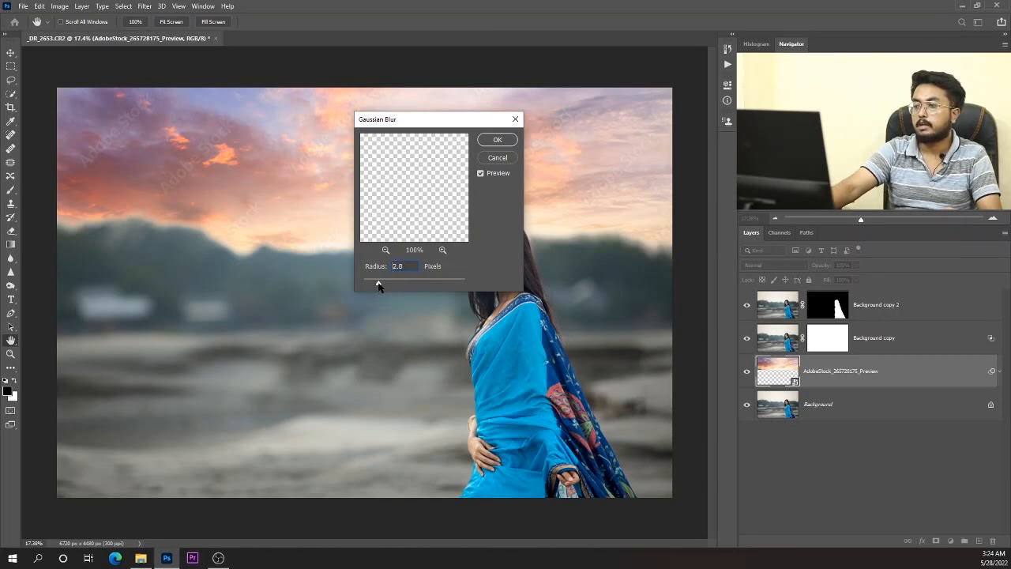
left_click_drag(377, 282, 392, 284)
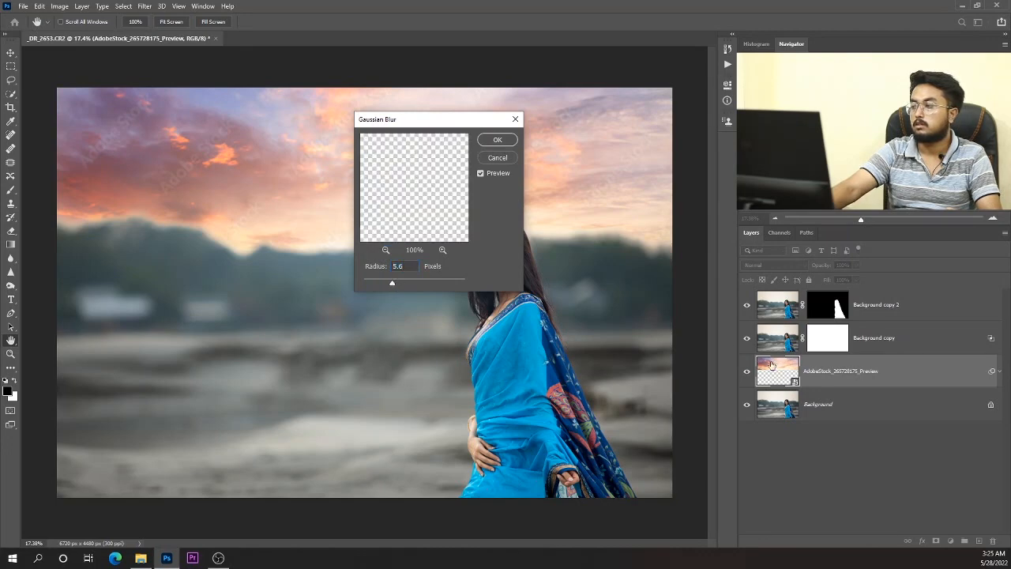
left_click_drag(433, 188, 474, 308)
left_click_drag(413, 201, 497, 228)
left_click_drag(432, 218, 471, 148)
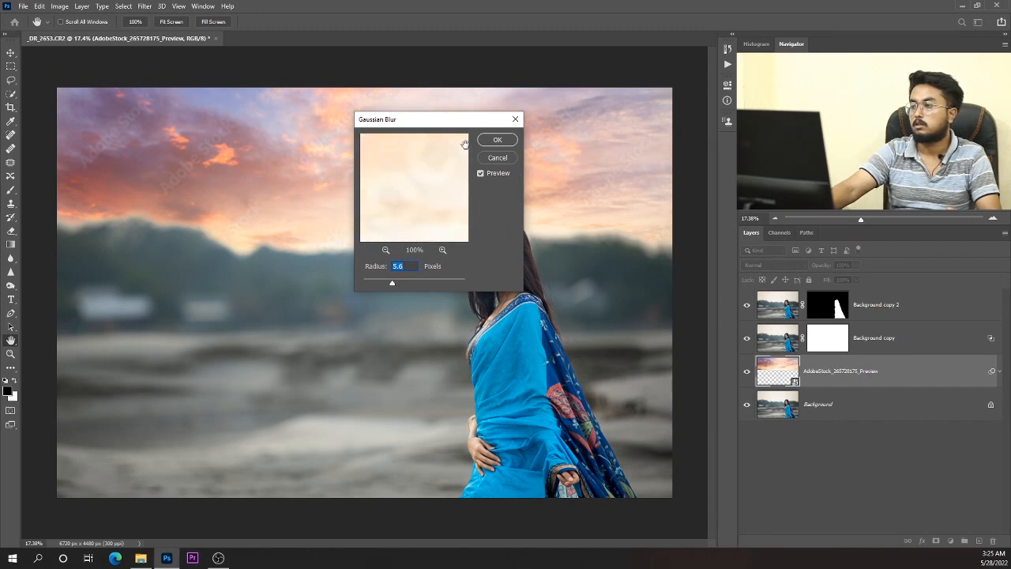
Step: Raise the sky's Gaussian Blur radius to 40.1 pixels and apply the filter
left_click(414, 282)
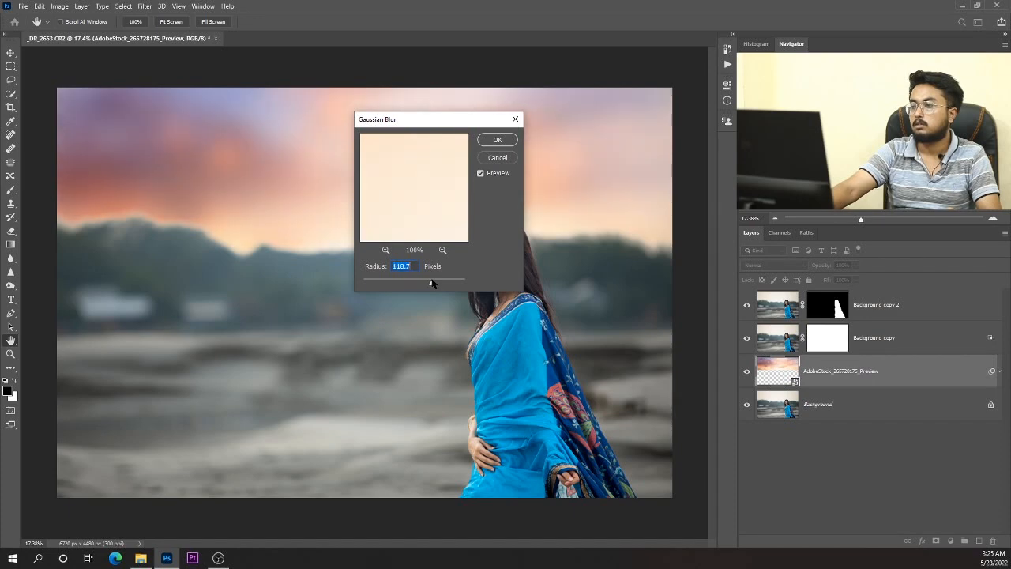
left_click_drag(431, 284, 410, 283)
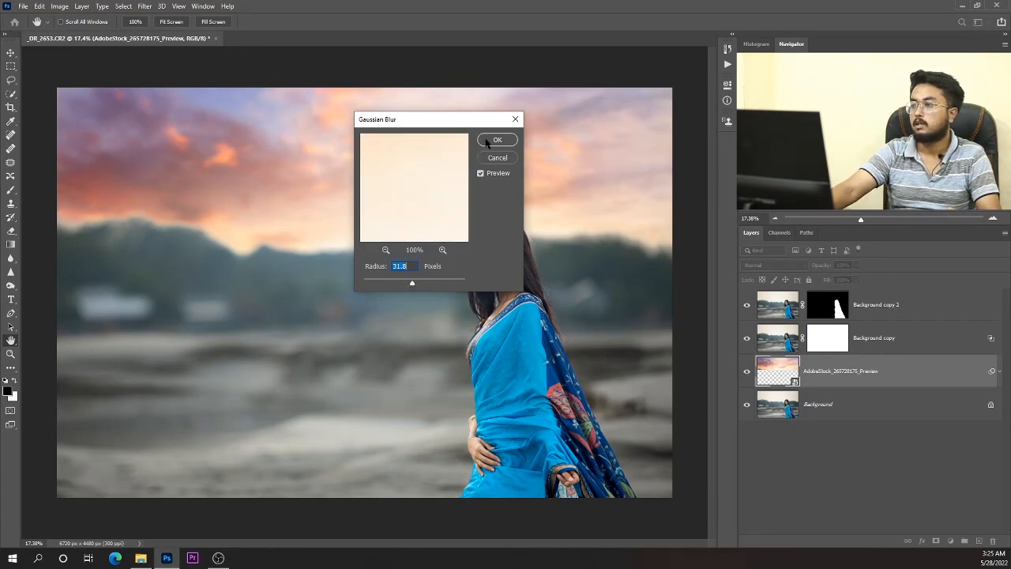
left_click_drag(411, 285, 415, 285)
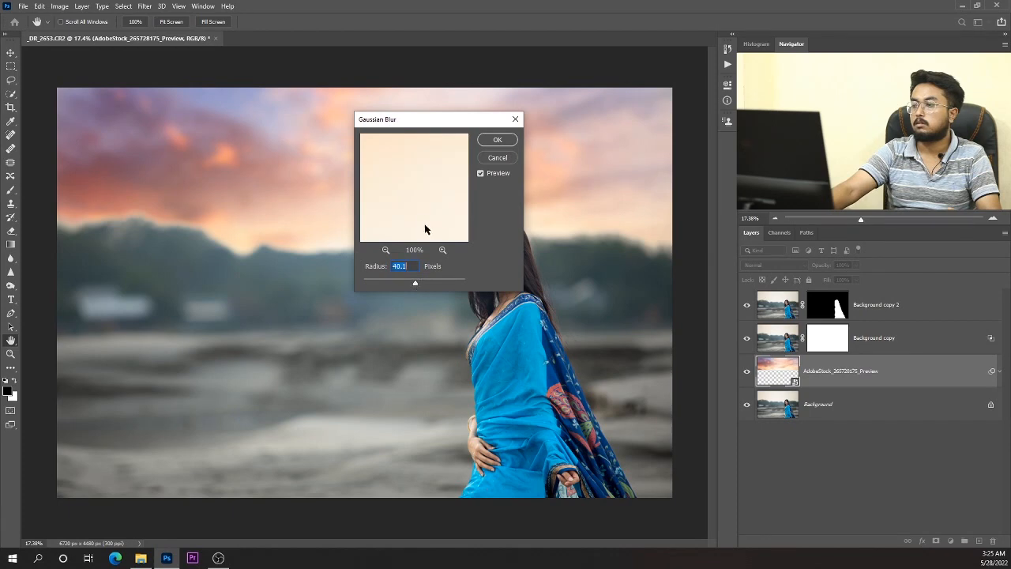
left_click(493, 140)
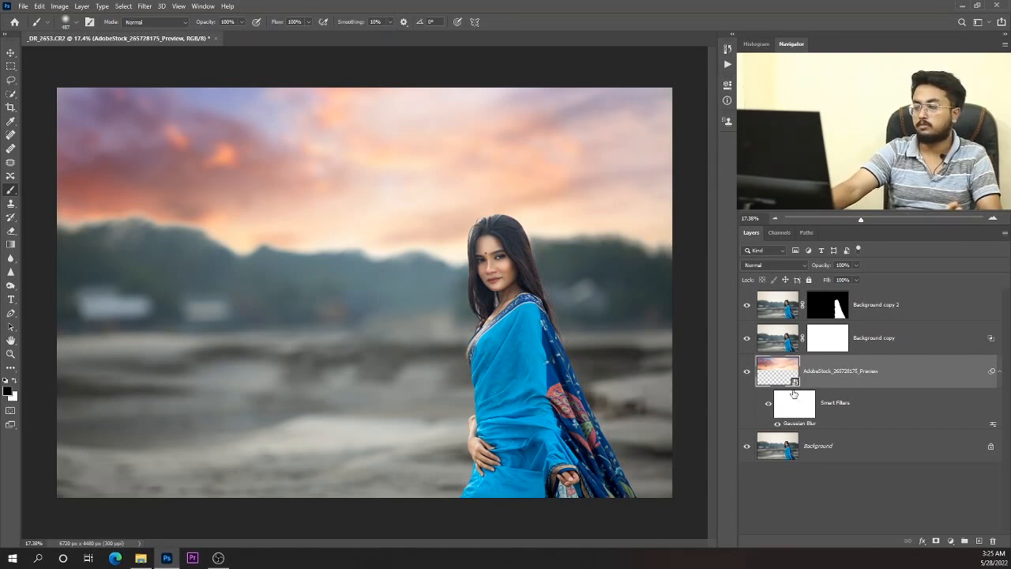
double_click(929, 381)
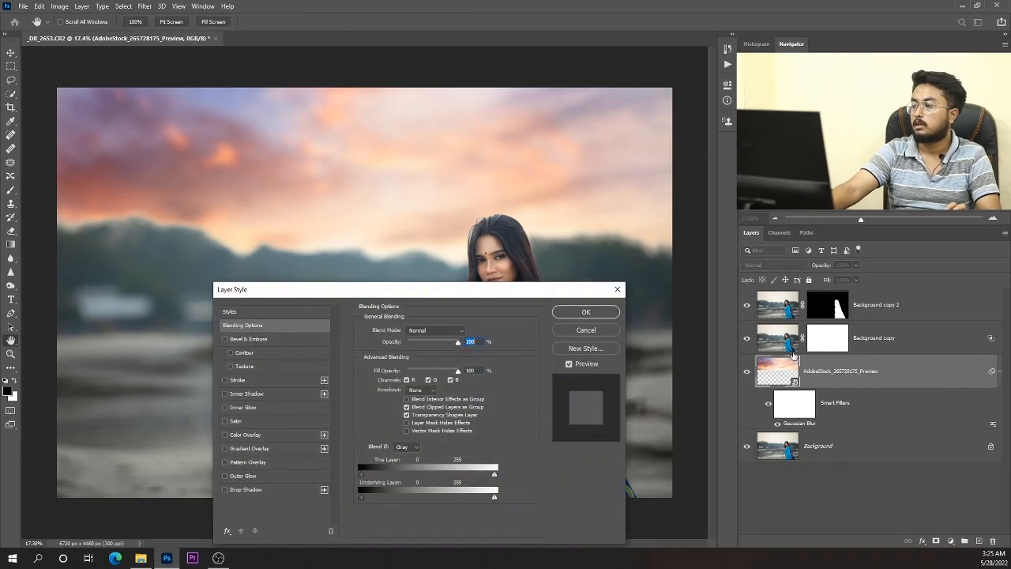
left_click_drag(406, 292, 534, 317)
left_click(537, 464)
left_click(546, 496)
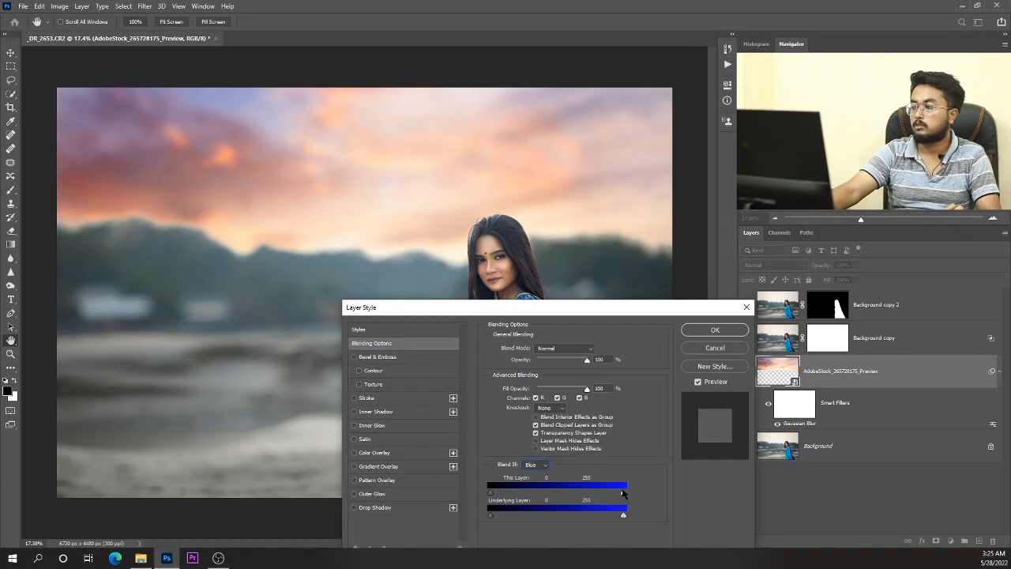
left_click(715, 349)
key("b")
Step: Reopen the Background copy layer's blending options, set the white This Layer slider for Blue to 126 / 182 and apply it
left_click(787, 342)
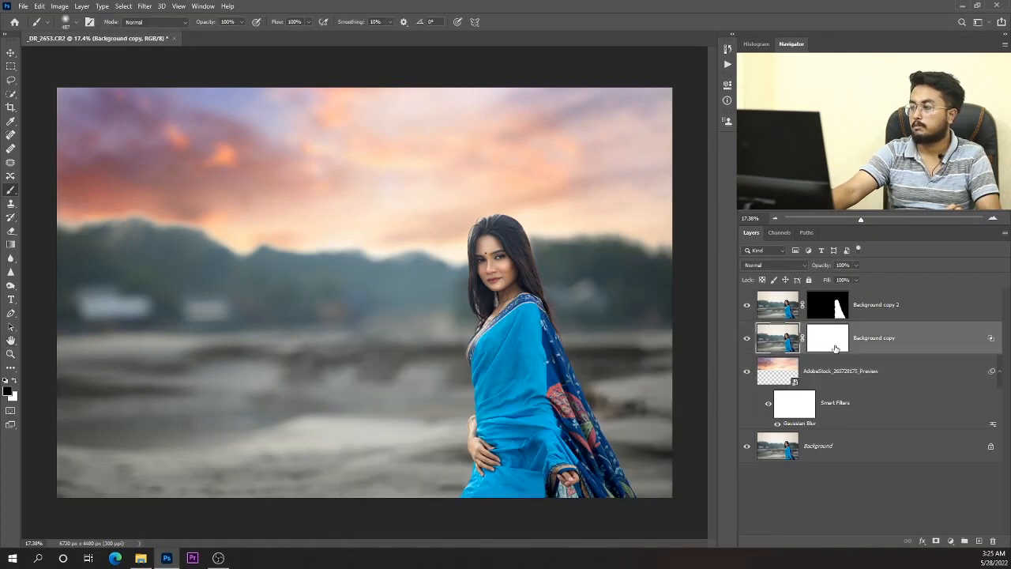
double_click(918, 350)
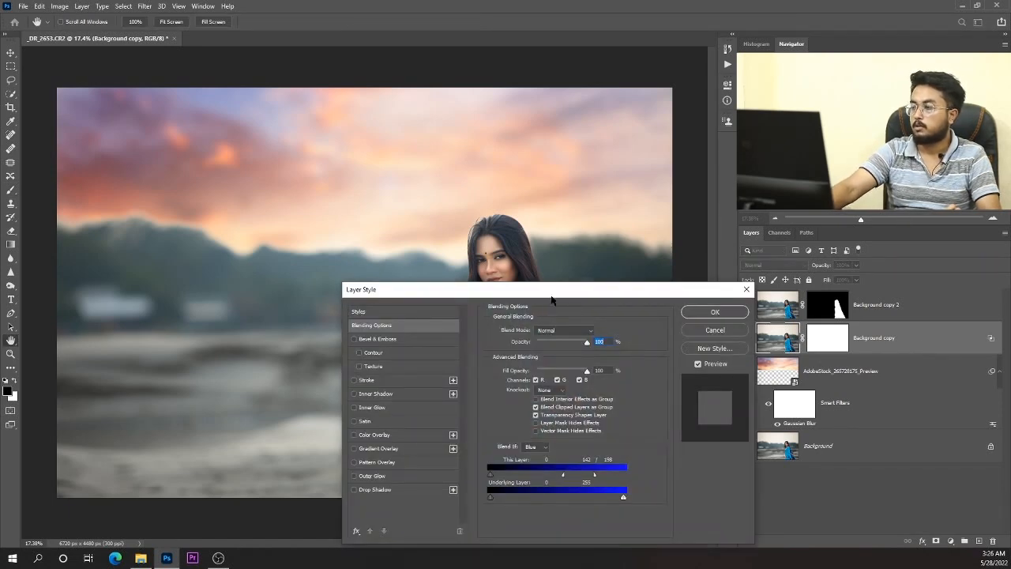
left_click_drag(562, 475, 557, 475)
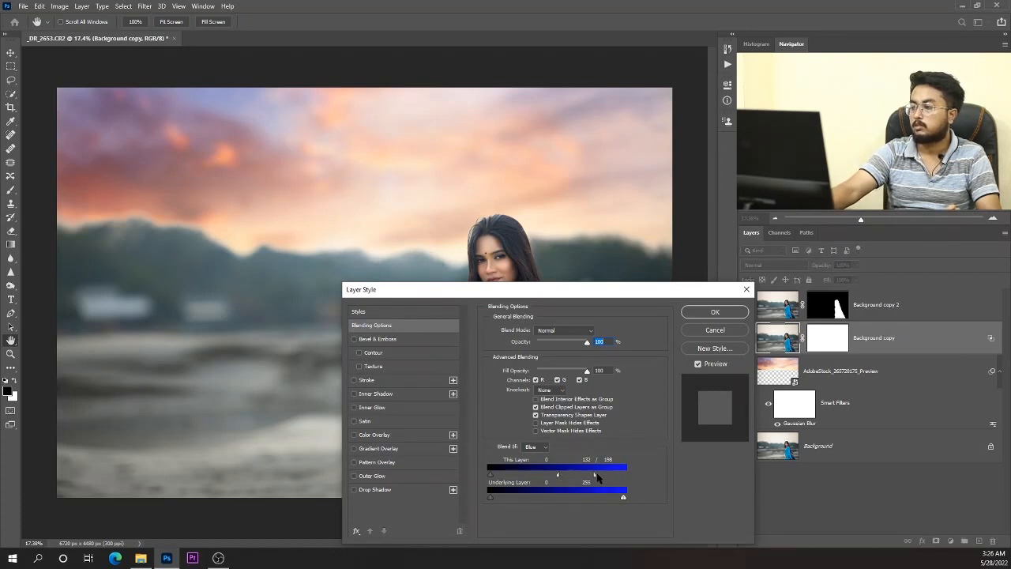
left_click_drag(595, 474, 557, 474)
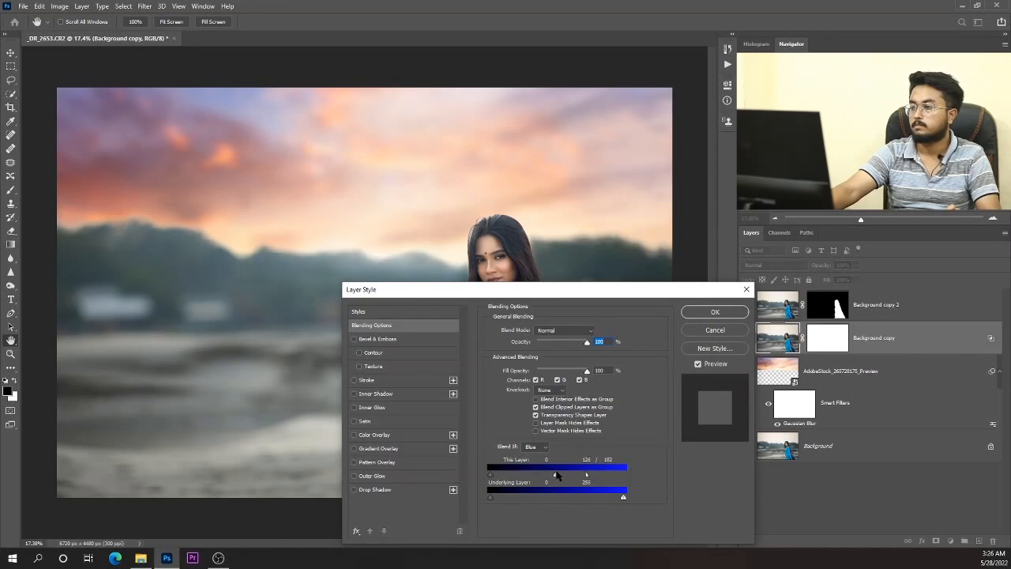
left_click(709, 313)
key("b")
Step: Edit the sky layer's Gaussian Blur smart filter and set its radius to 20 pixels
scroll(316, 245, "down", 2)
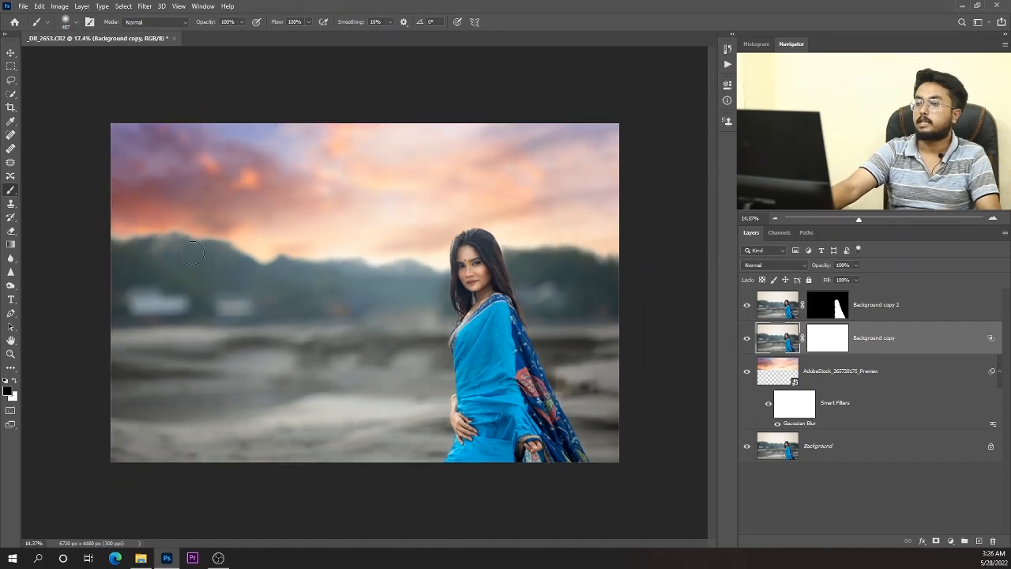
scroll(399, 282, "up", 1)
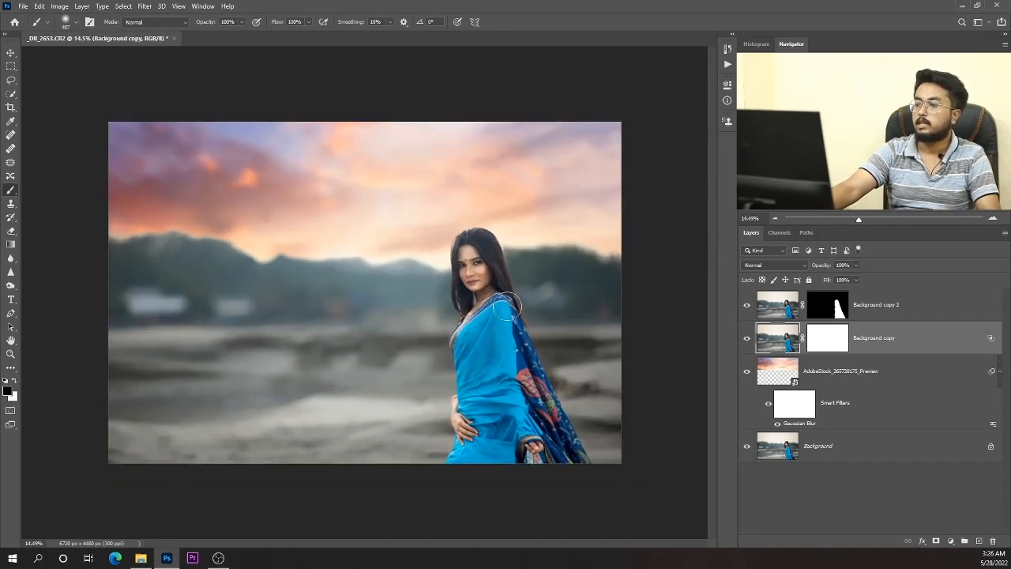
left_click(813, 377)
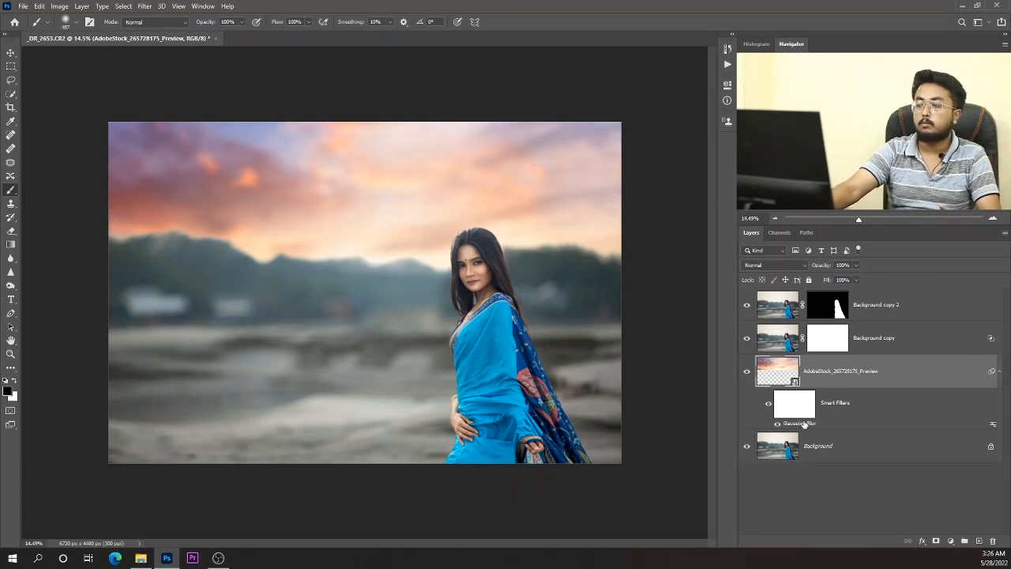
double_click(803, 424)
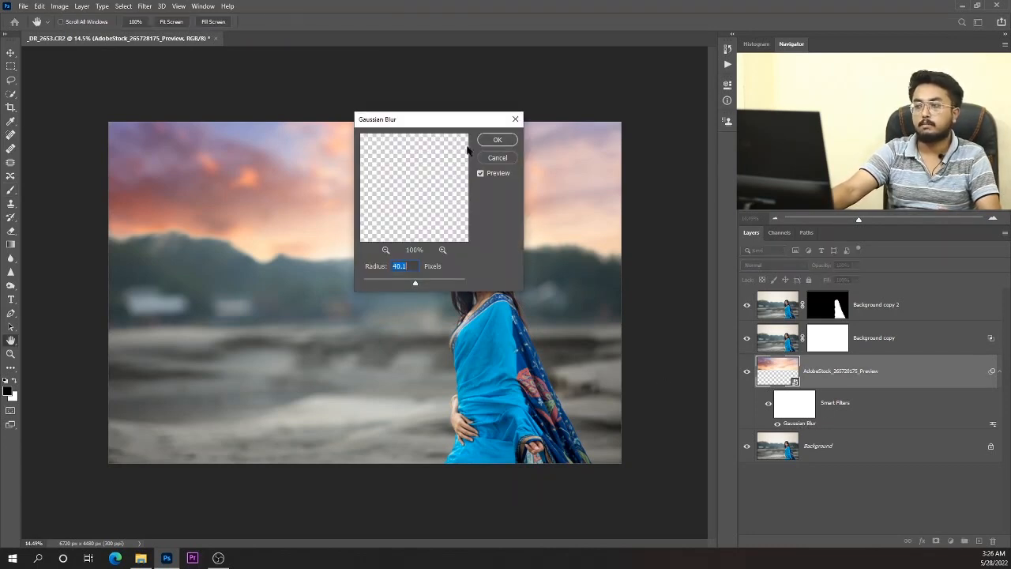
left_click_drag(407, 120, 550, 139)
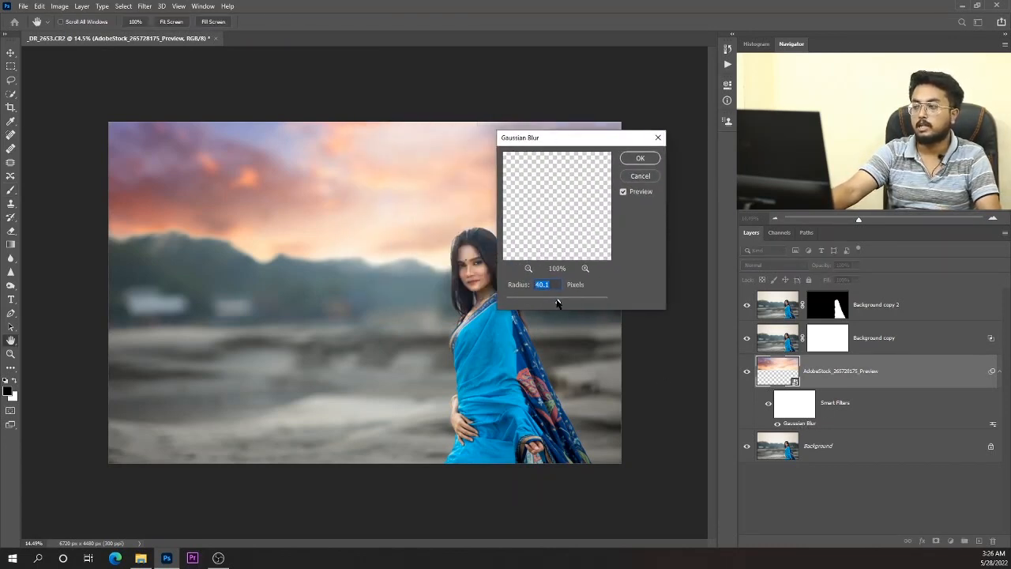
left_click_drag(559, 304, 549, 303)
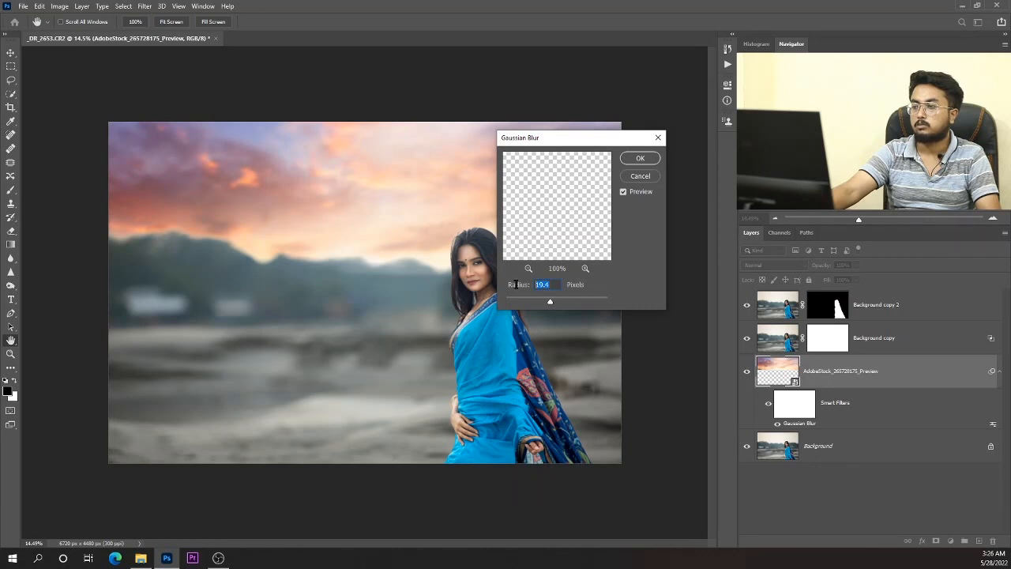
type("20")
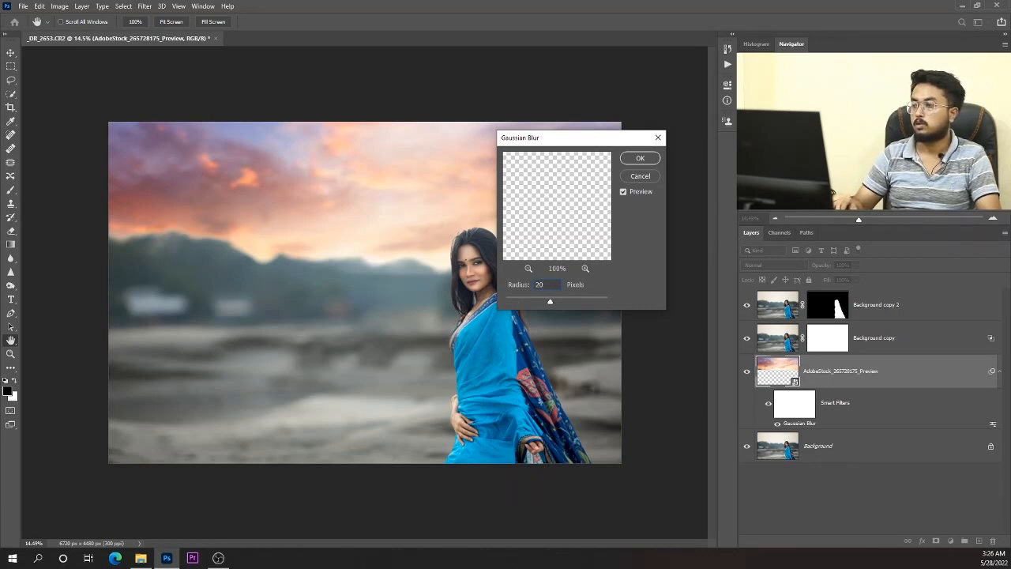
key("Return")
key("b")
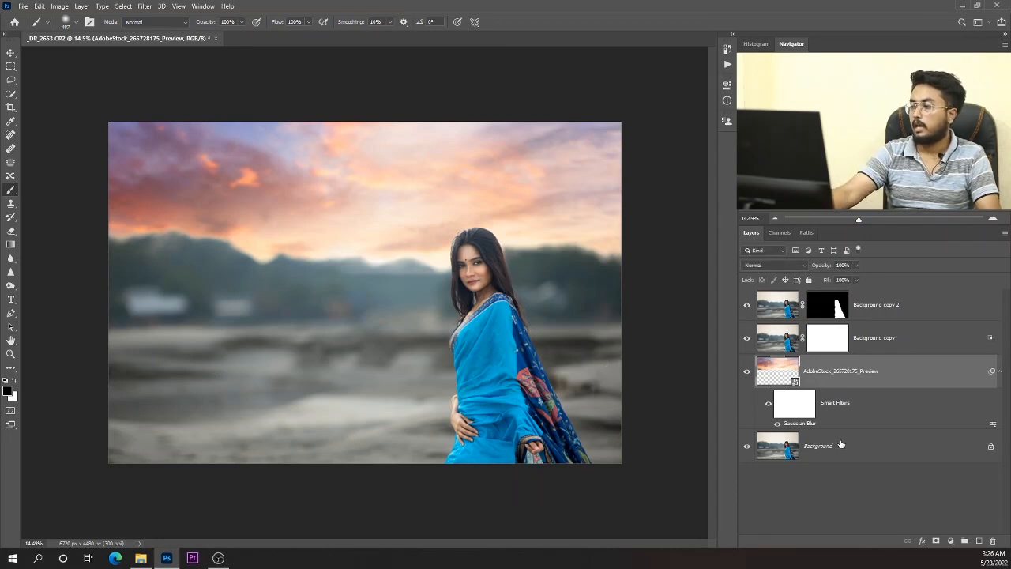
Step: Add a layer mask to the AdobeStock sky layer and paint black over the tree line to remove sky spill from the trees
left_click(936, 541)
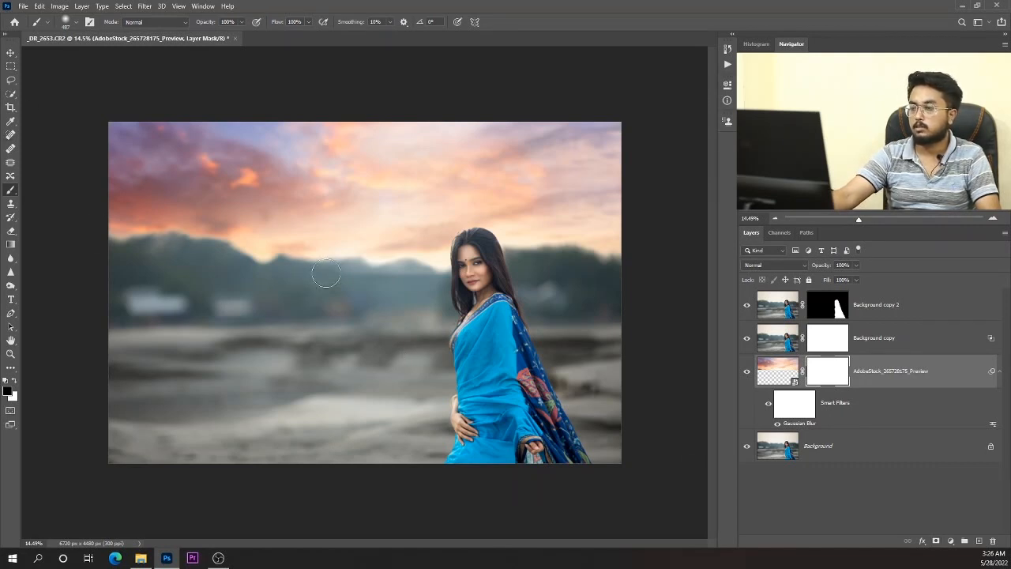
mouse_move(350, 277)
left_mouse_down()
mouse_move(376, 289)
mouse_move(389, 278)
mouse_move(425, 285)
left_mouse_up()
left_click_drag(544, 285, 557, 292)
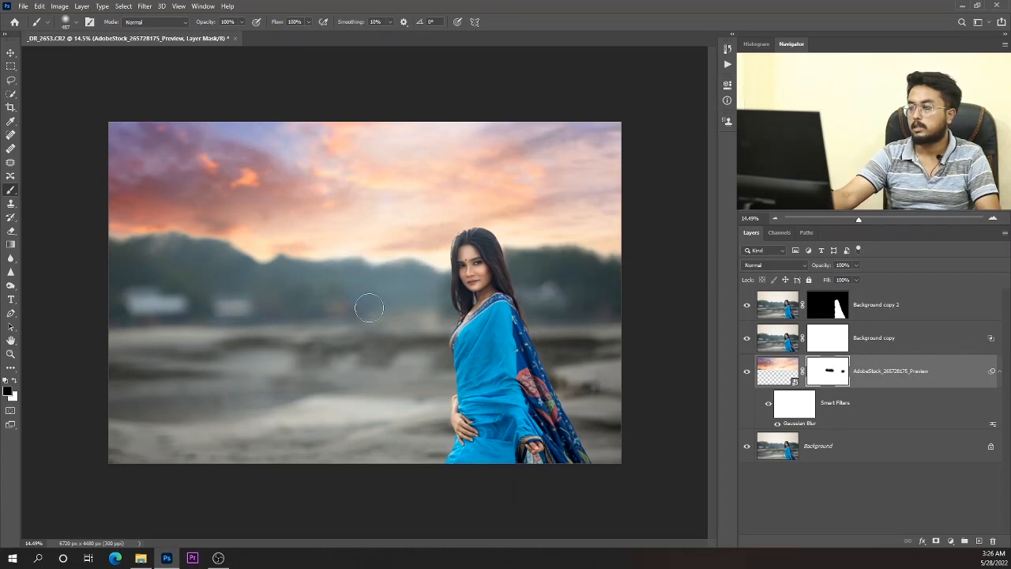
mouse_move(173, 270)
left_mouse_down()
mouse_move(183, 264)
mouse_move(174, 260)
mouse_move(195, 284)
left_mouse_up()
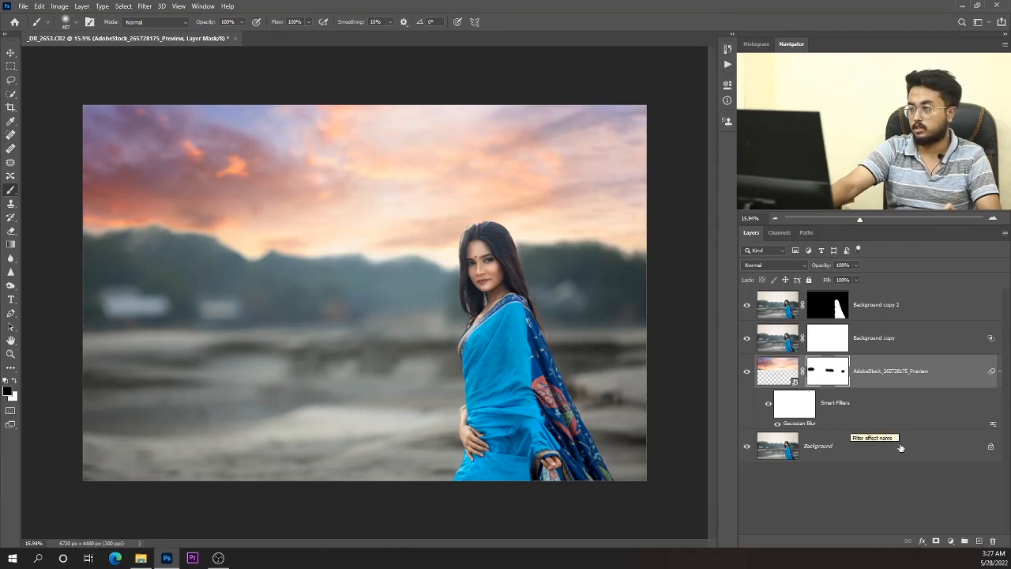
Step: Add a Hue/Saturation adjustment layer above the sky layer and clip it to the sky
left_click(950, 542)
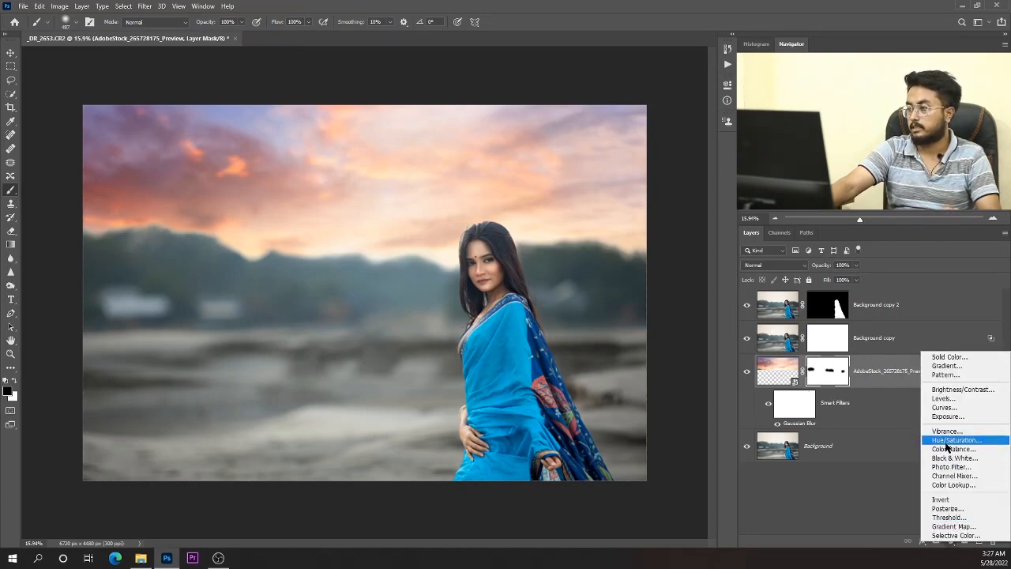
left_click(952, 440)
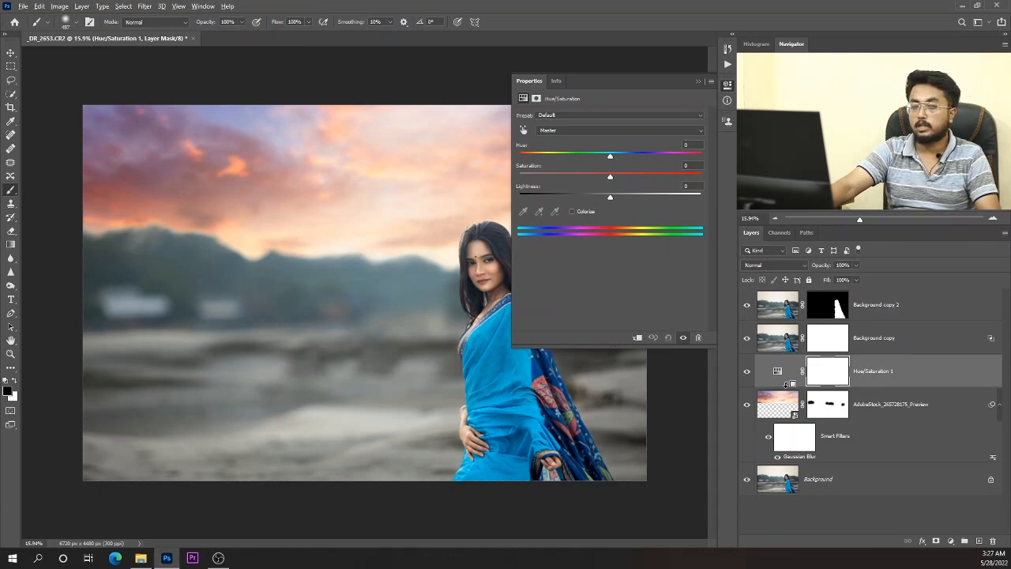
left_click(788, 383, "alt")
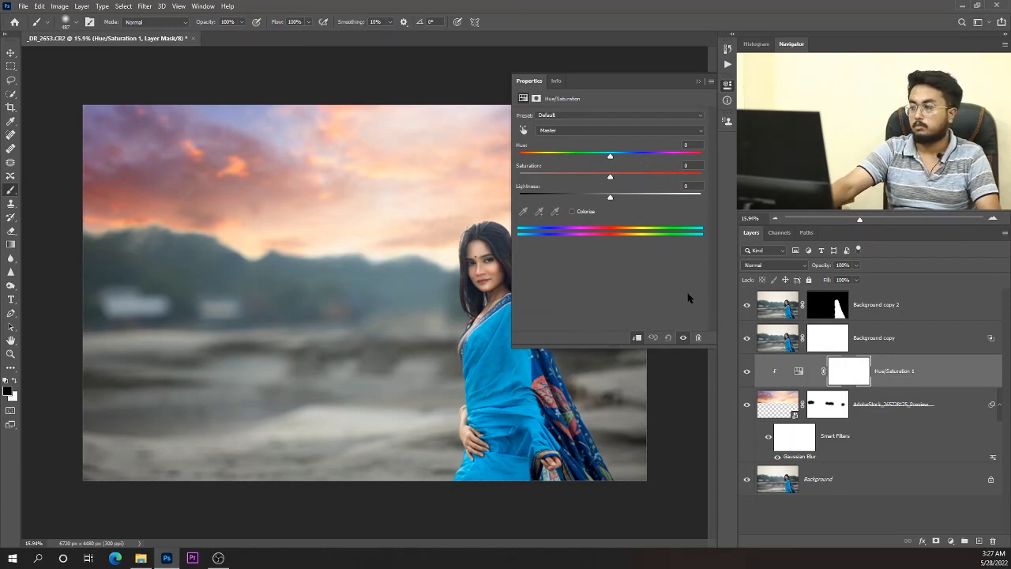
left_click_drag(585, 80, 661, 83)
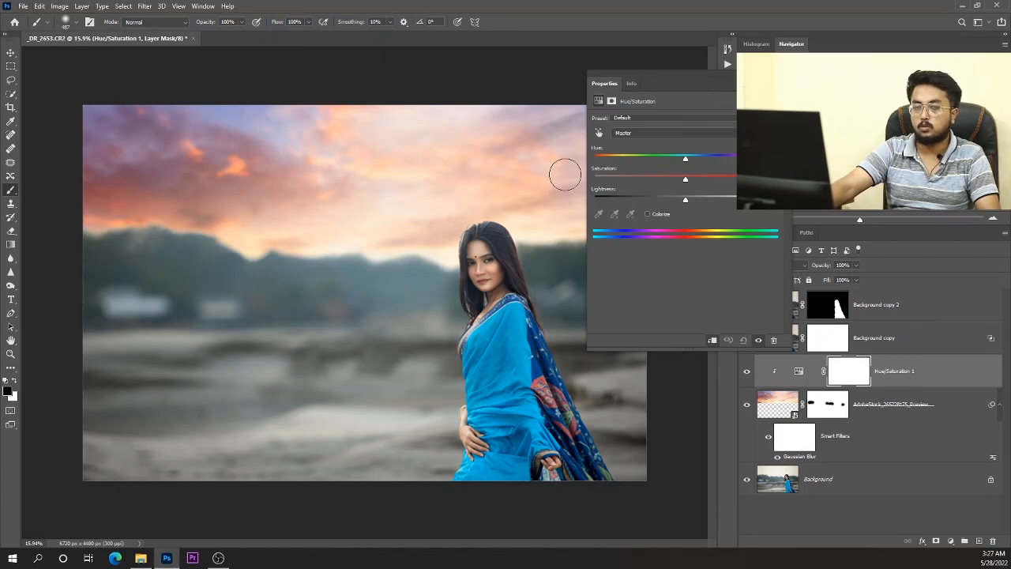
Step: Sample the reddish clouds, lower the Reds saturation moderately and shift the Reds hue slightly toward yellow
left_click(598, 135)
left_click_drag(211, 170, 192, 176)
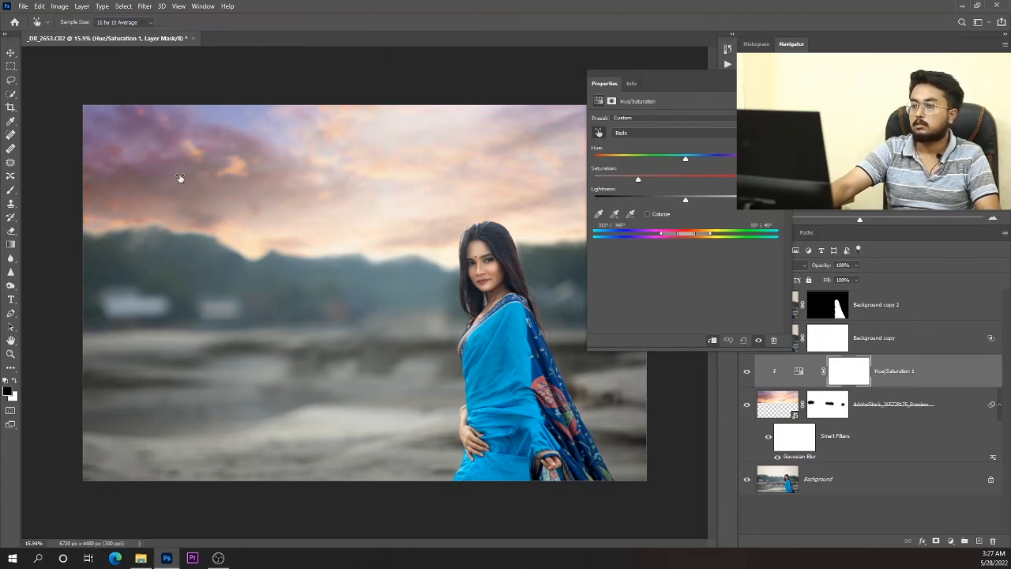
left_click_drag(180, 177, 186, 179)
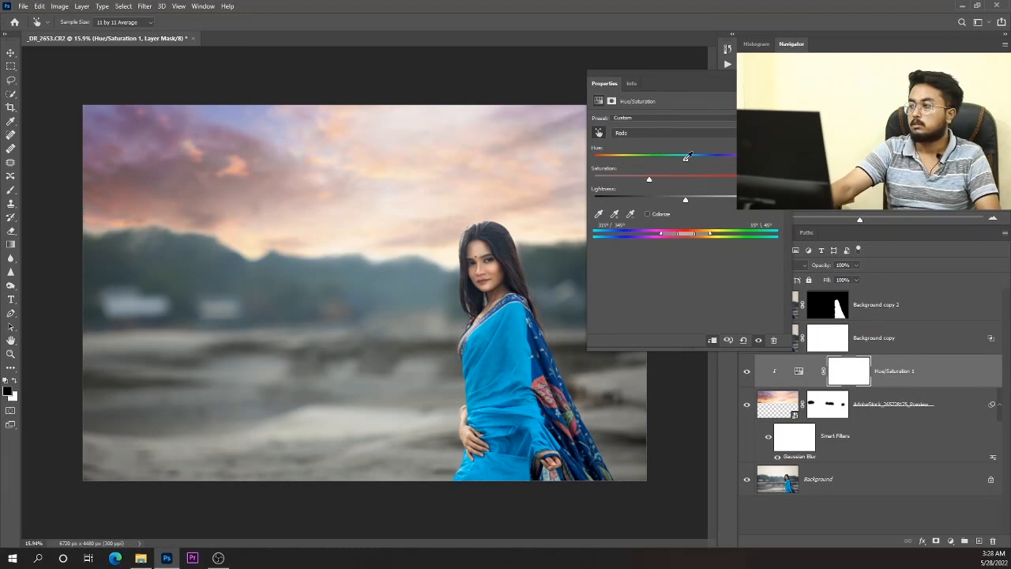
left_click_drag(684, 162, 692, 164)
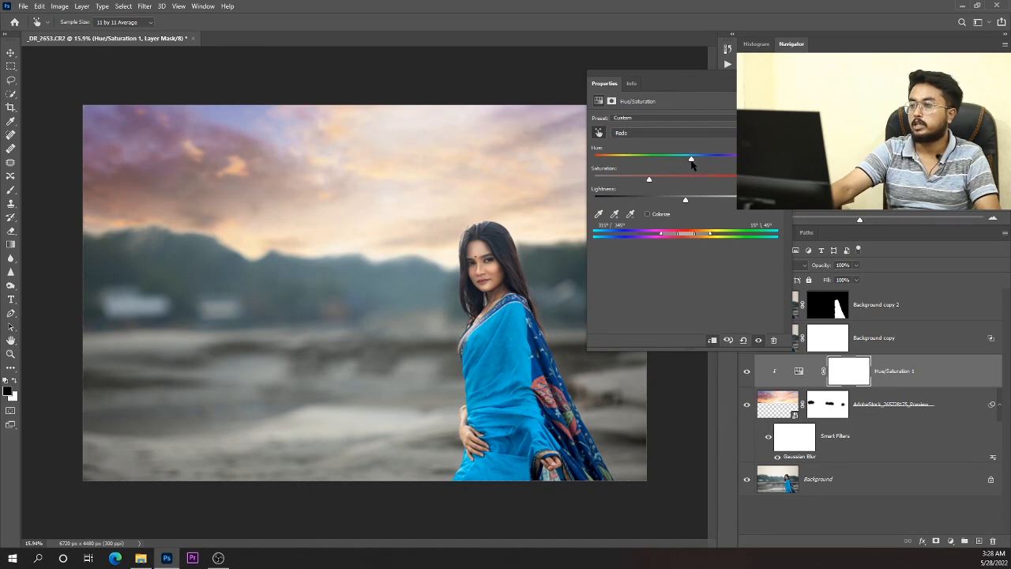
Step: Sample the blue part of the sky and shift the Blues hue toward cyan
left_click(206, 114)
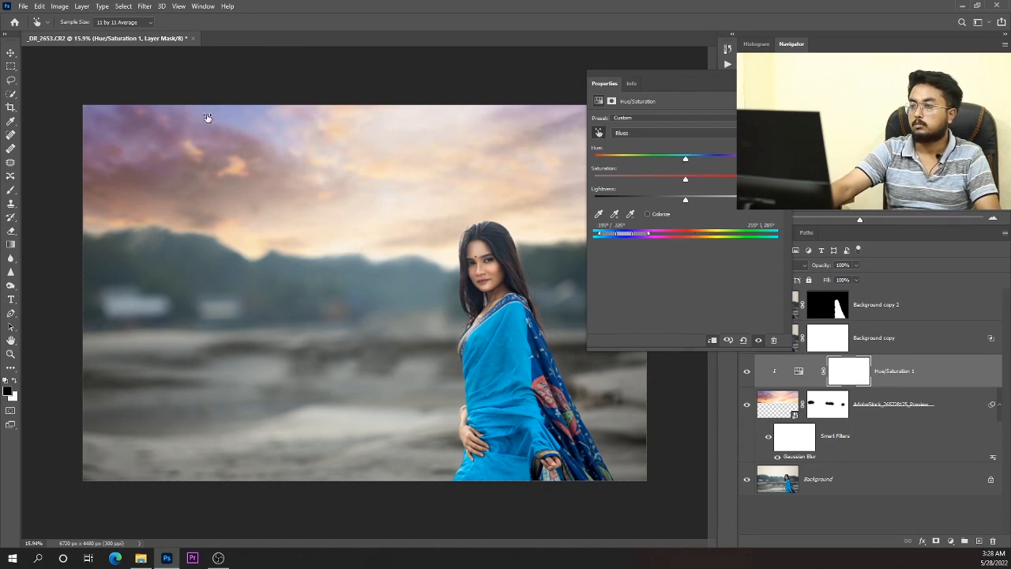
left_click_drag(692, 161, 650, 160)
left_click_drag(662, 160, 667, 160)
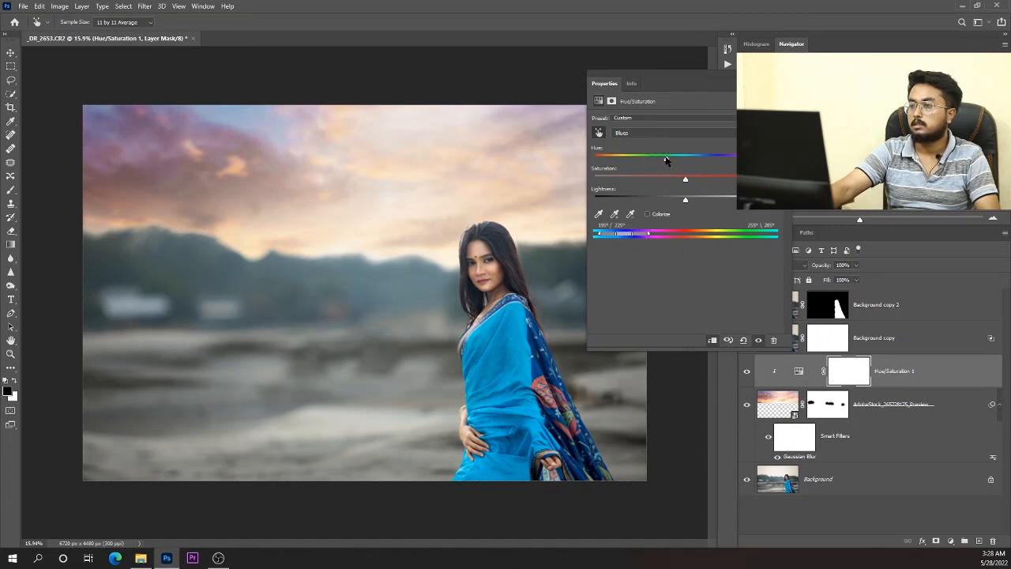
Step: Refine the sky's Reds by nudging the hue further toward yellow, raising saturation back to about neutral and leaving lightness nearly neutral
left_click_drag(156, 138, 130, 147)
mouse_move(298, 208)
left_mouse_down()
mouse_move(314, 214)
mouse_move(274, 213)
mouse_move(303, 212)
left_mouse_up()
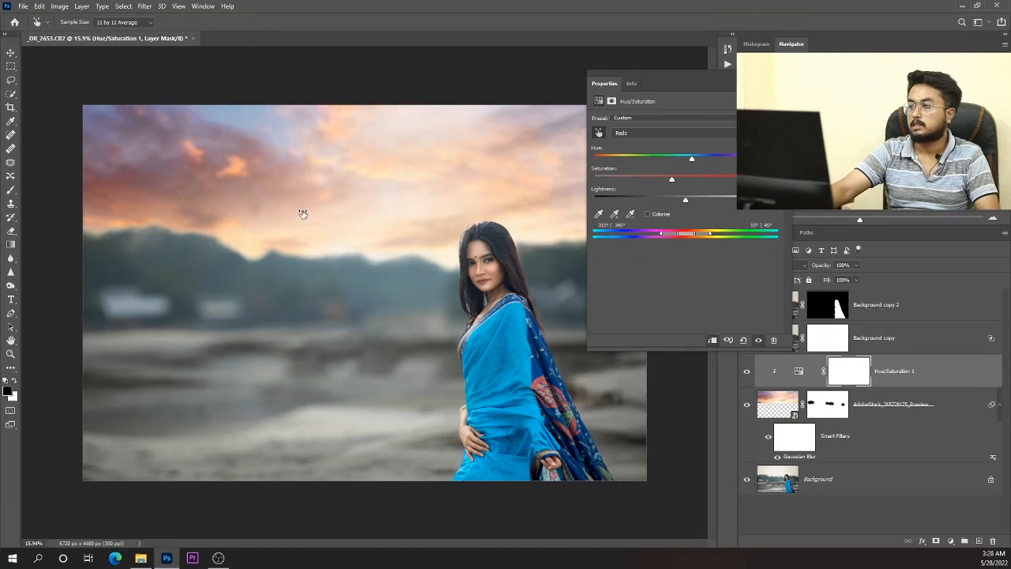
mouse_move(692, 160)
left_mouse_down()
mouse_move(663, 160)
mouse_move(729, 159)
mouse_move(681, 159)
mouse_move(696, 162)
left_mouse_up()
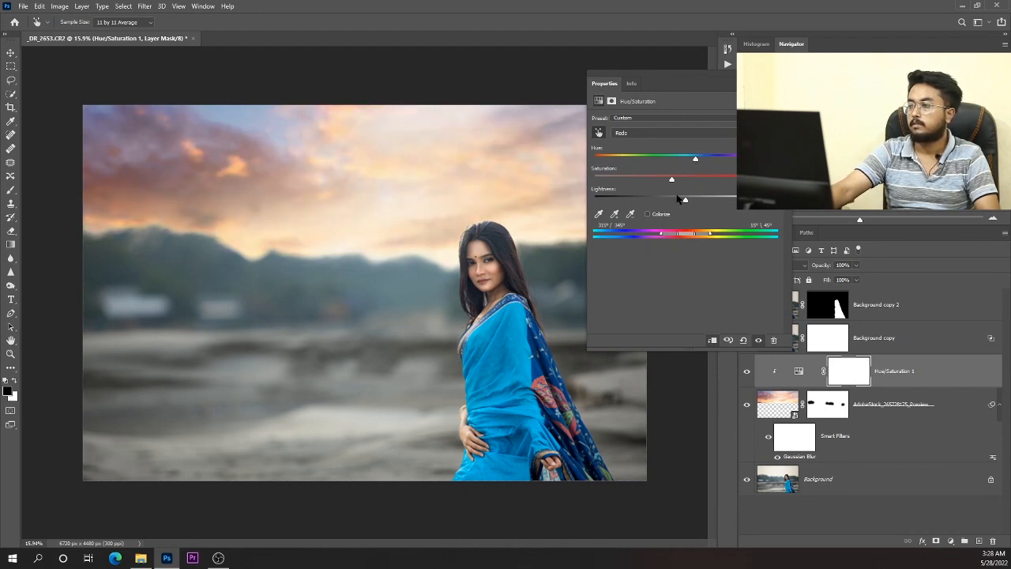
left_click_drag(686, 202, 654, 198)
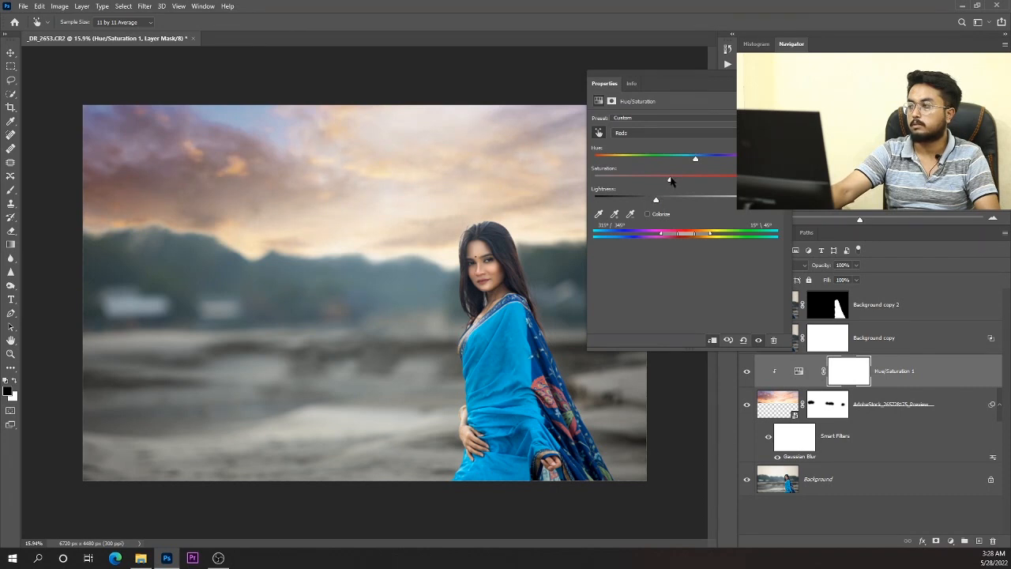
key("ctrl+z")
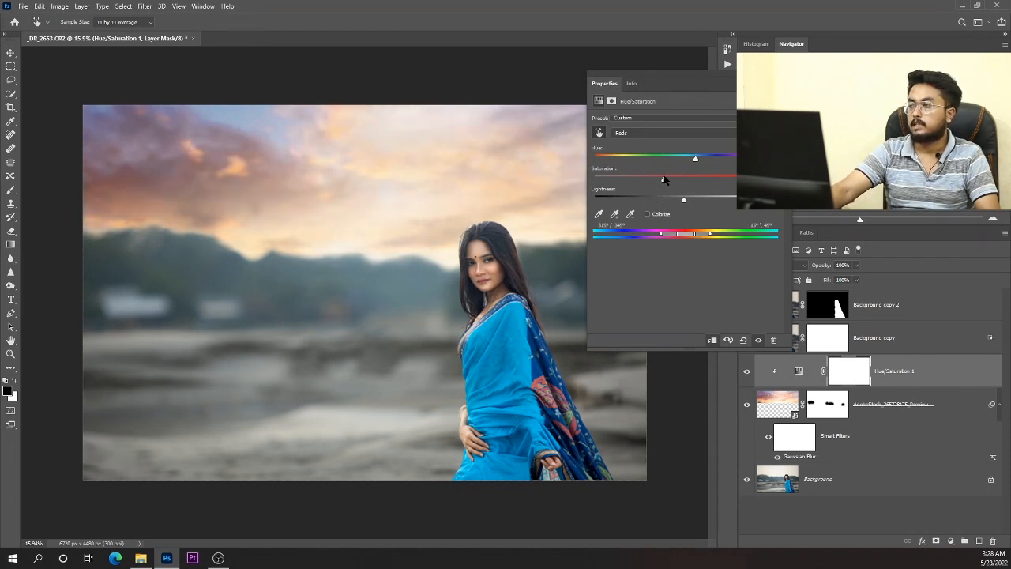
left_click_drag(675, 179, 687, 180)
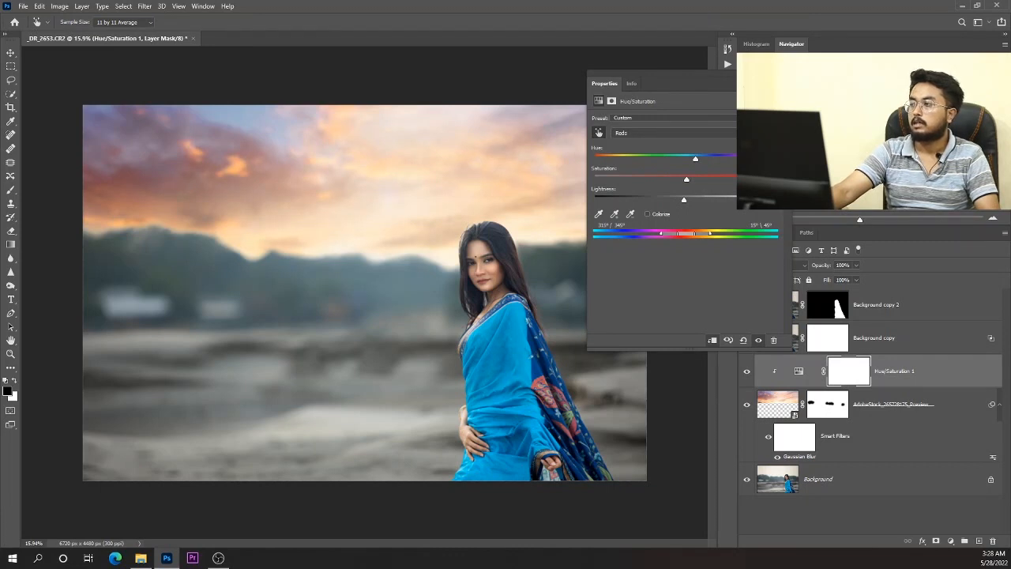
left_click(778, 73)
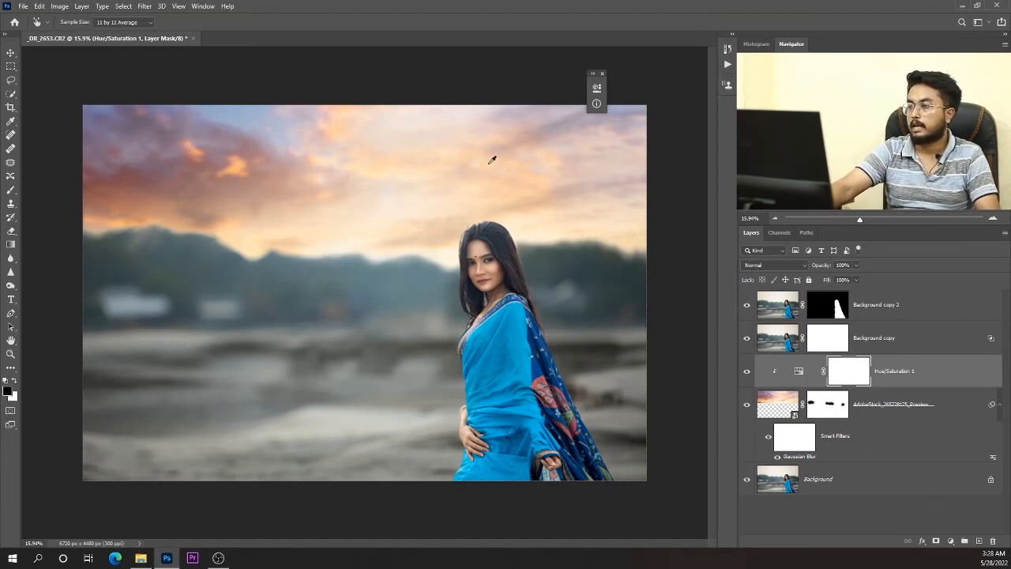
Step: Add a Curves adjustment layer above the Hue/Saturation layer and clip it to the sky
left_click(950, 541)
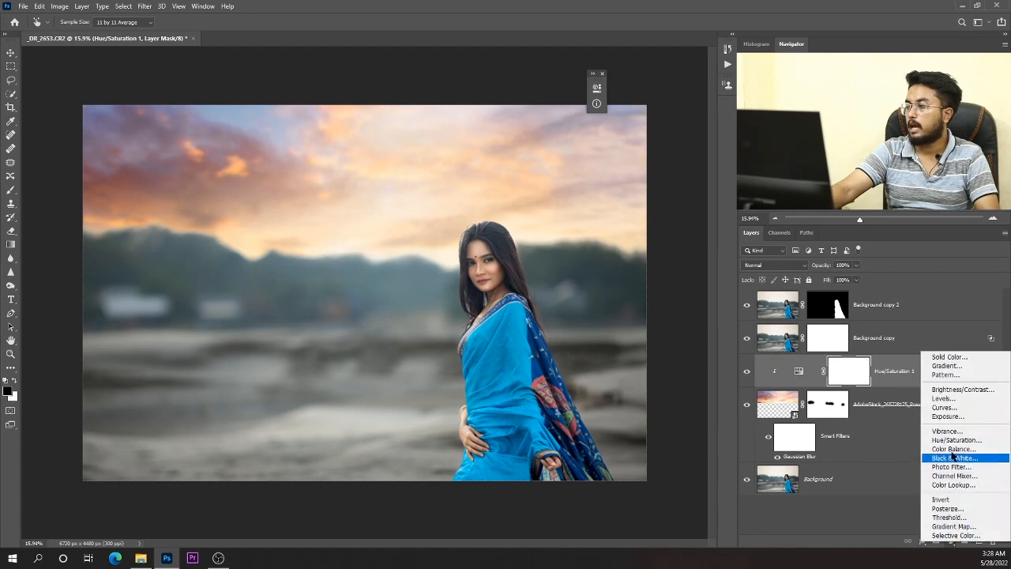
left_click(944, 406)
key("b")
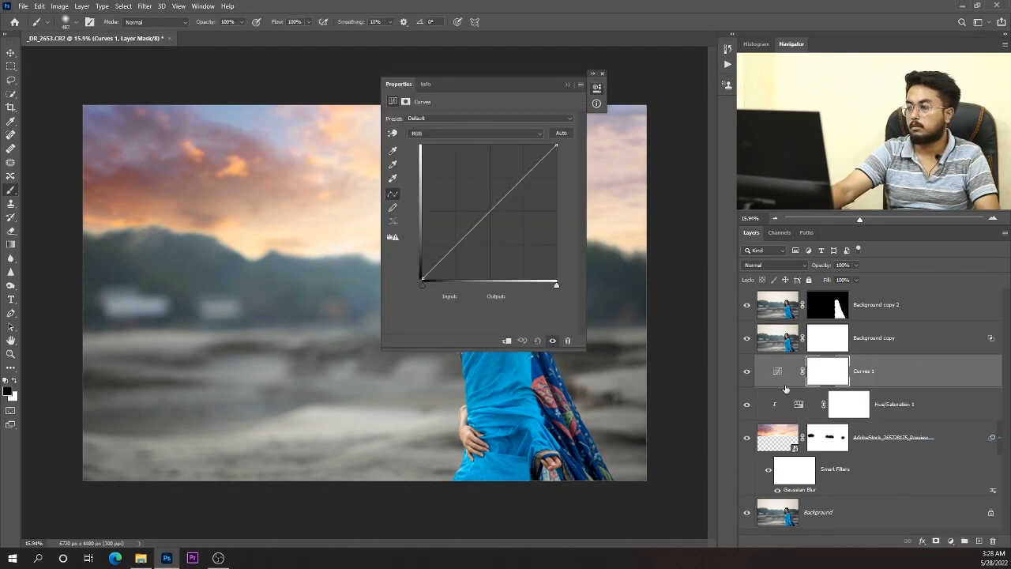
left_click(779, 387, "alt")
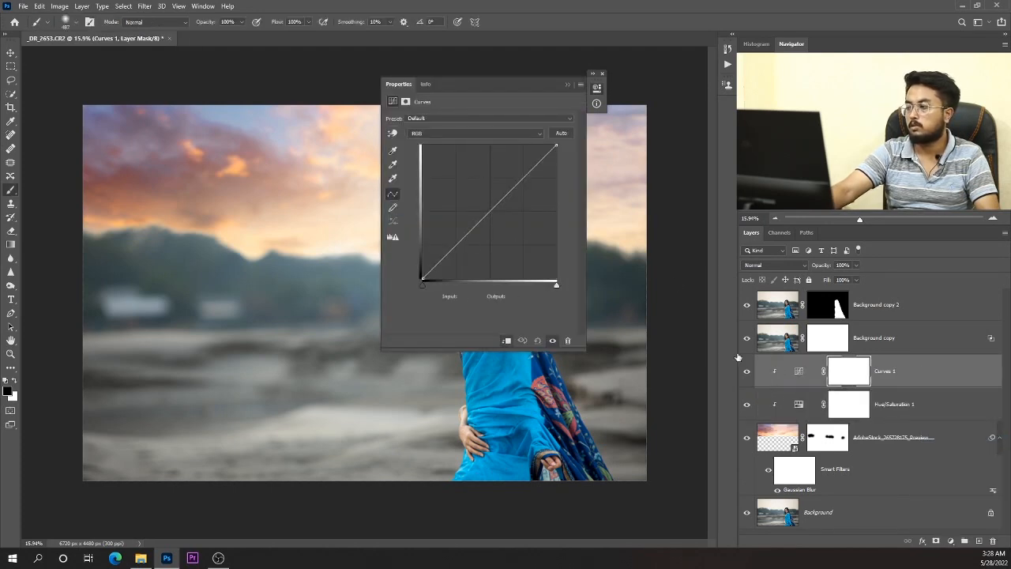
Step: Raise the Blue channel curve from a sampled bright area of the sky, setting input 197 to output 225
left_click(438, 135)
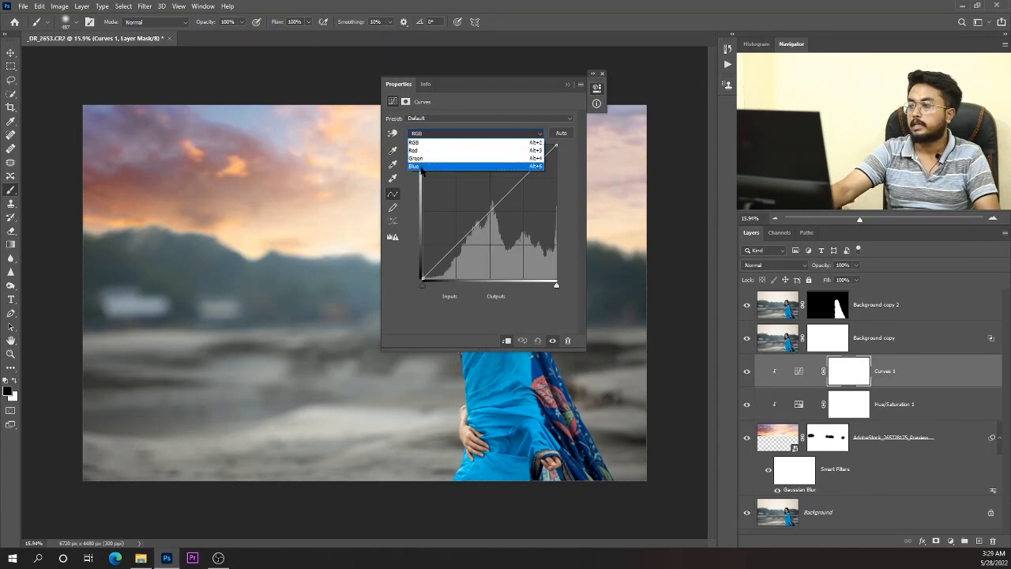
left_click(421, 167)
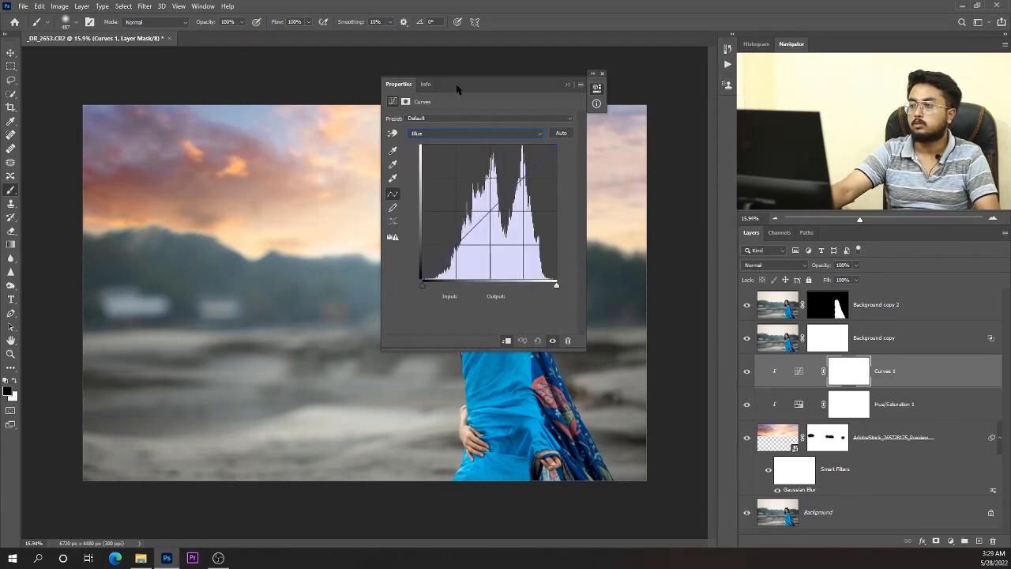
left_click_drag(456, 90, 556, 95)
left_click(492, 138)
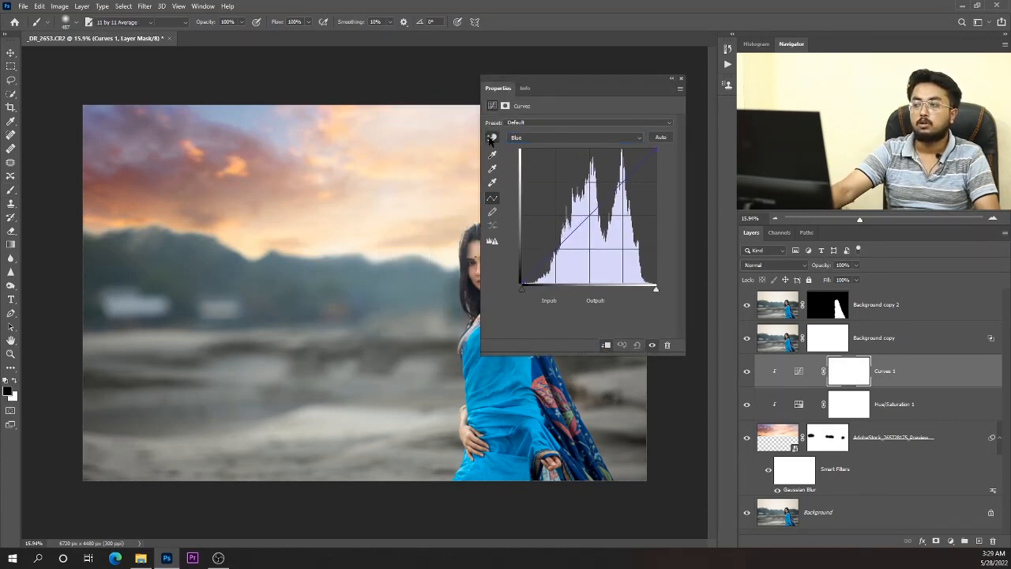
left_click(385, 175)
left_click_drag(384, 178, 385, 176)
left_click_drag(565, 89, 589, 104)
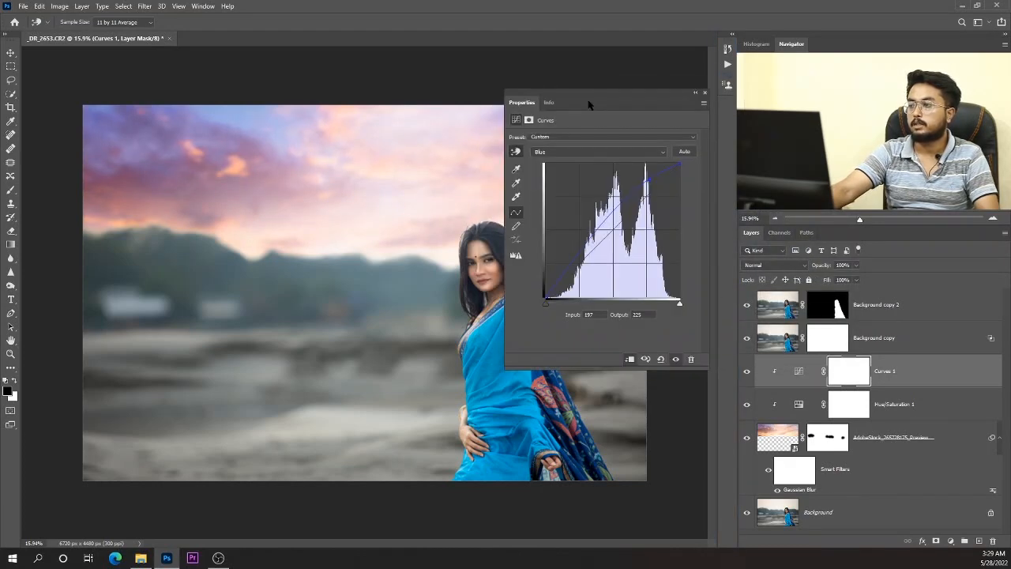
Step: Raise the Green channel curve from a sampled cloud area, setting input 214 to output 225
left_click(576, 153)
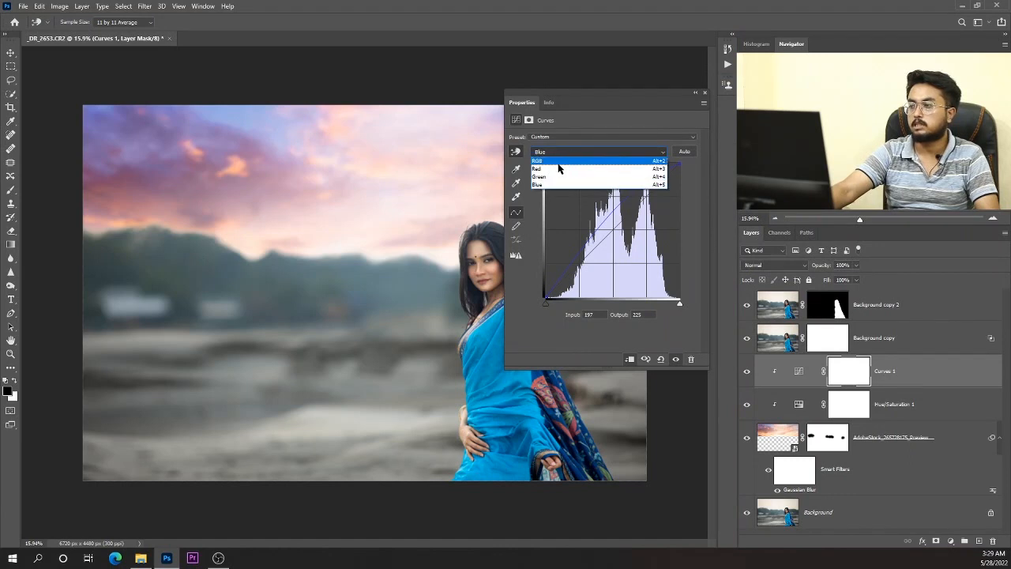
left_click(553, 176)
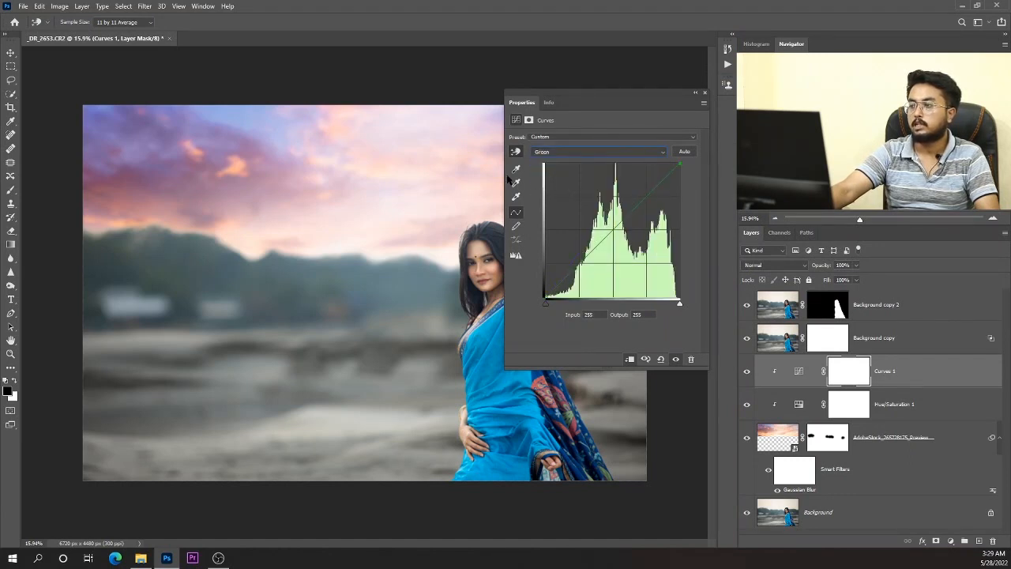
left_click(359, 192)
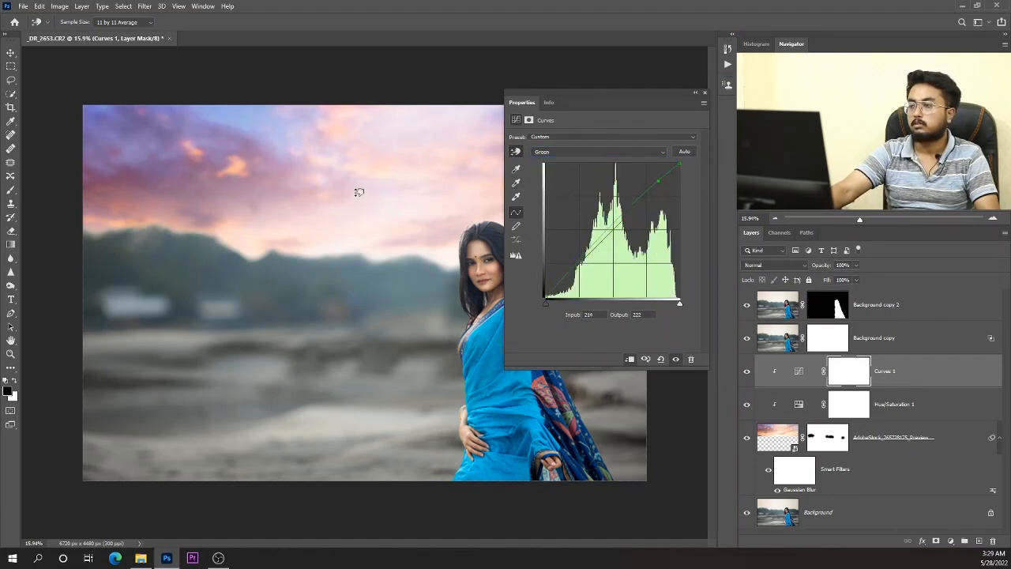
left_click_drag(359, 192, 359, 190)
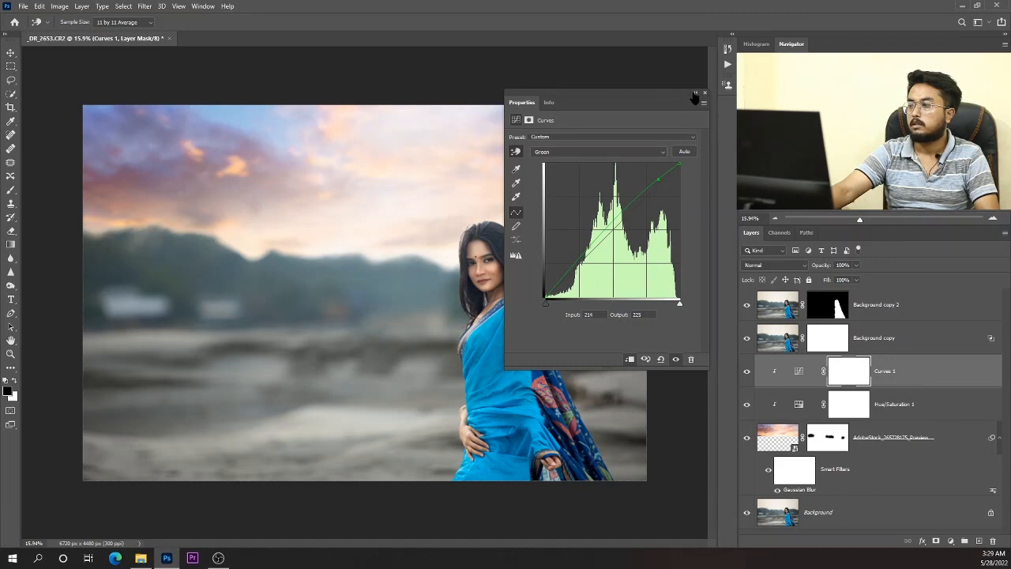
Step: Darken the sky's midtones with the RGB curve, setting input 134 to output 106
left_click(551, 152)
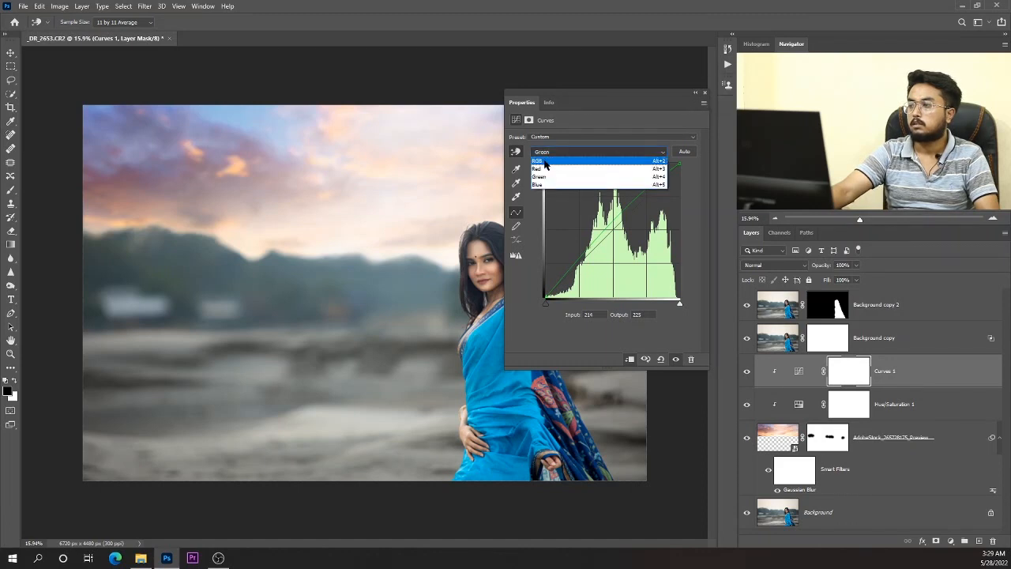
left_click(541, 161)
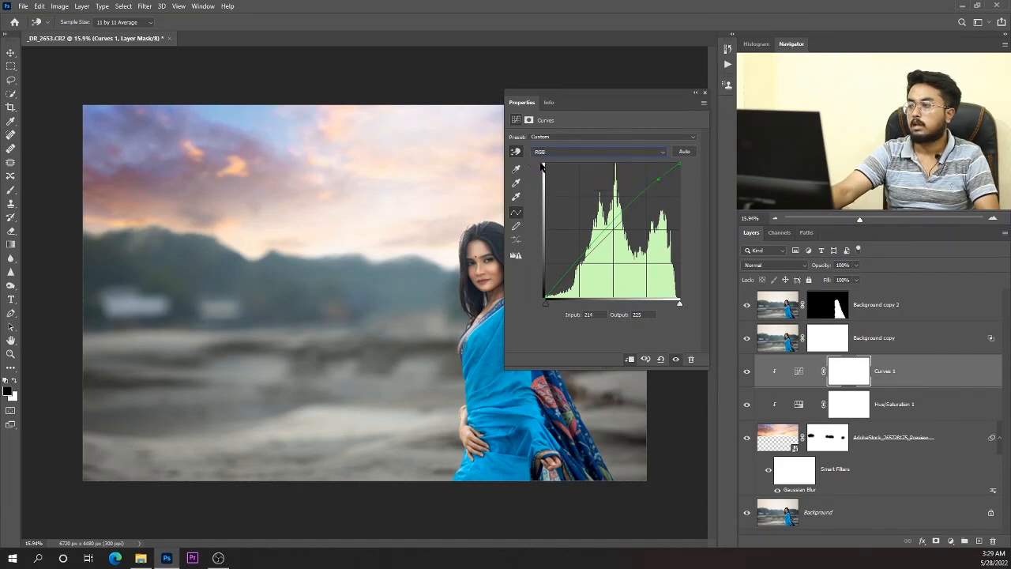
left_click_drag(614, 229, 617, 240)
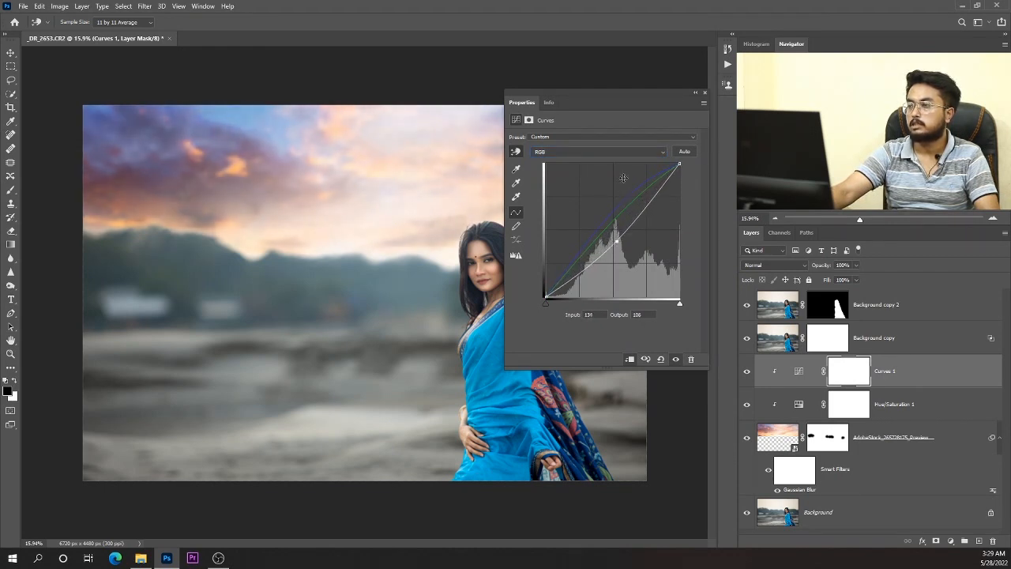
Step: Readjust the individual color channel curves to reduce the magenta cast in the sky, and check the whole image
left_click(572, 154)
left_click(554, 169)
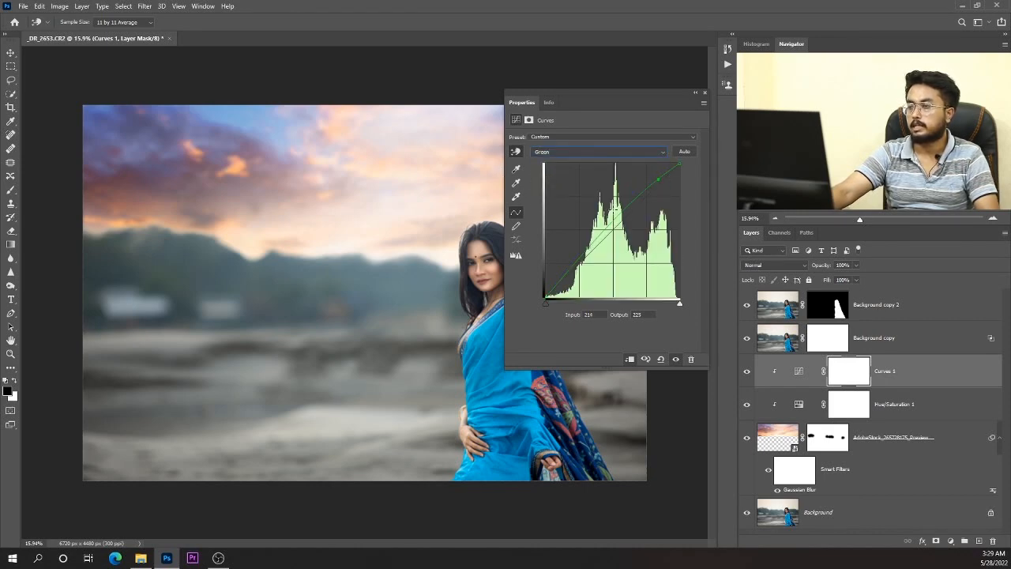
scroll(370, 206, "down", 5)
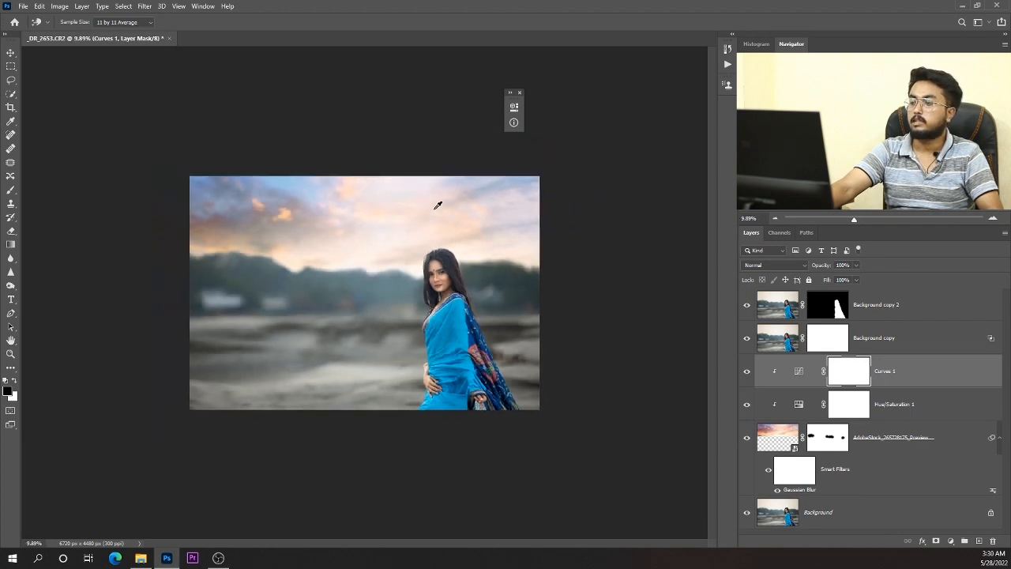
scroll(438, 206, "up", 3)
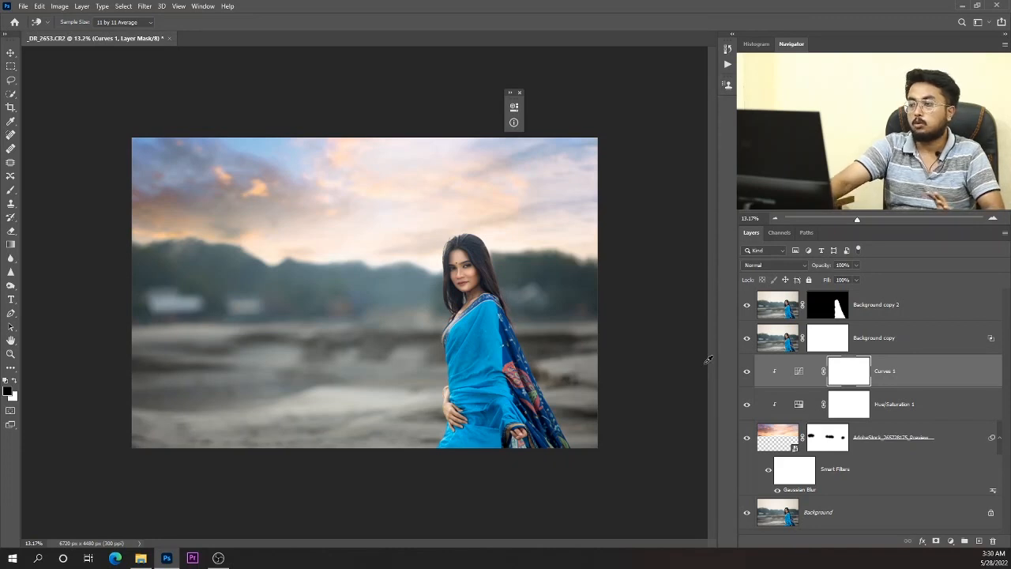
Step: Add a Color Lookup adjustment using the Candlelight.CUBE 3D LUT and place it at the top of the layer stack
left_click(950, 542)
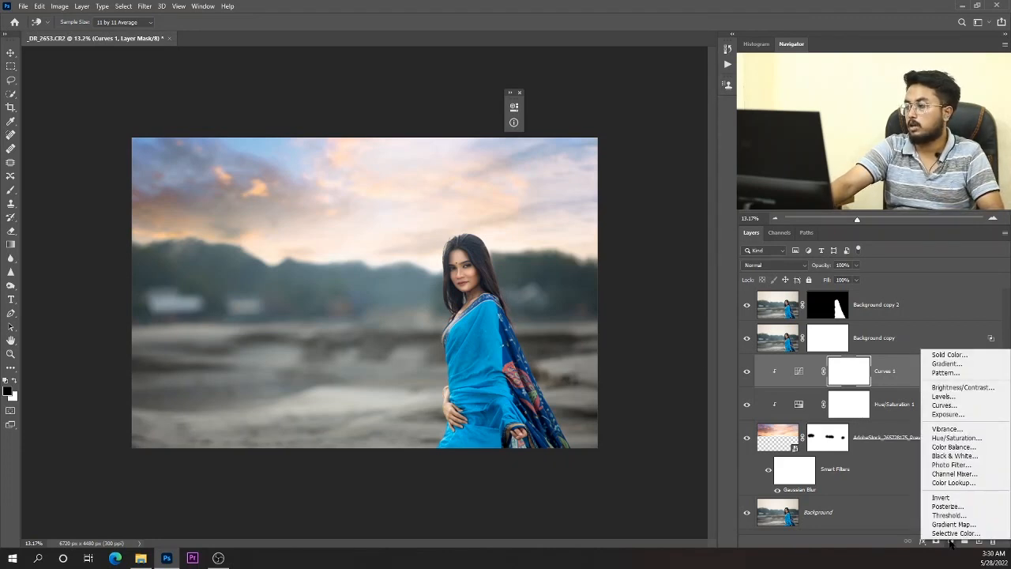
left_click(948, 483)
left_click_drag(405, 106, 717, 114)
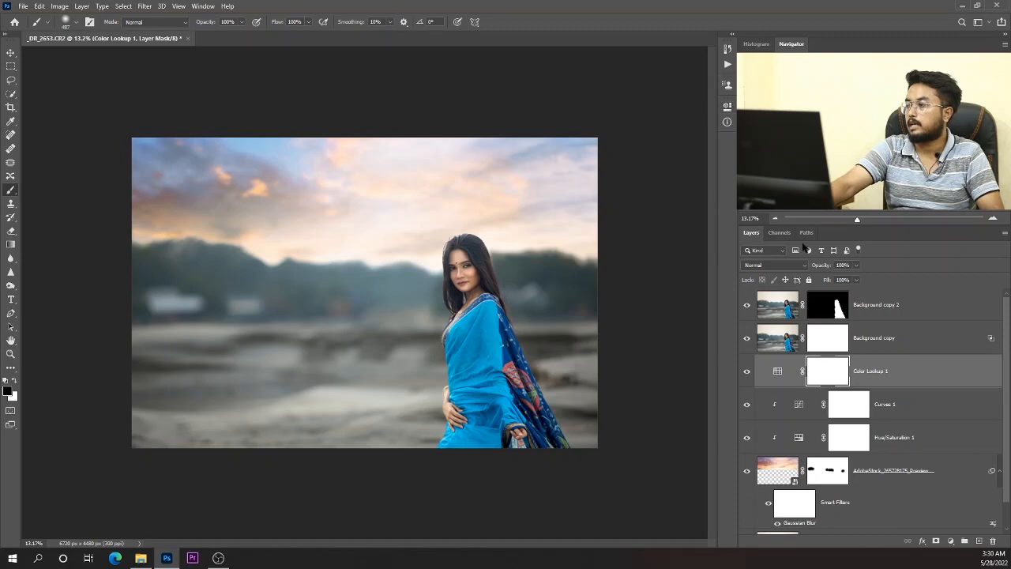
double_click(777, 371)
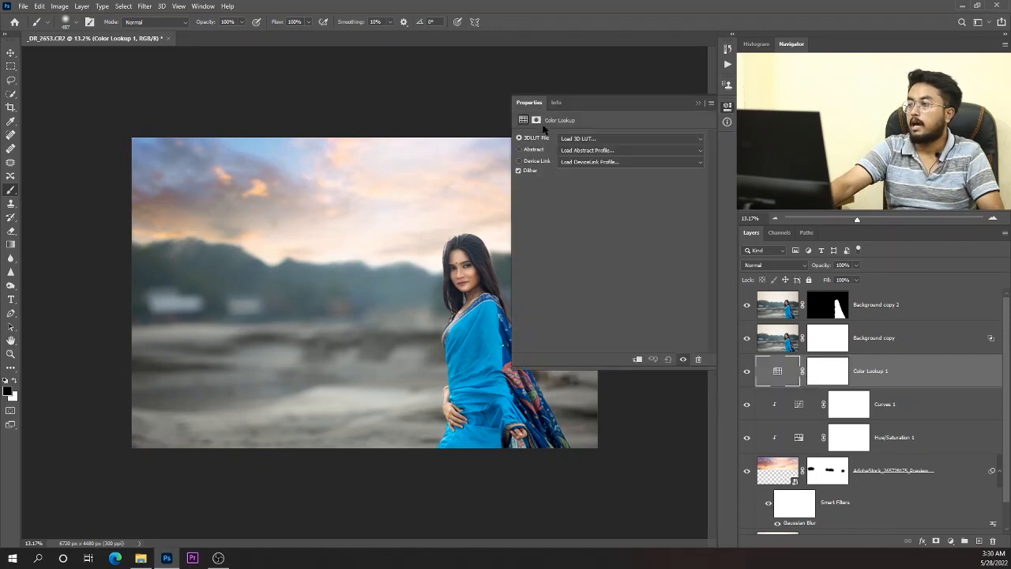
left_click(591, 139)
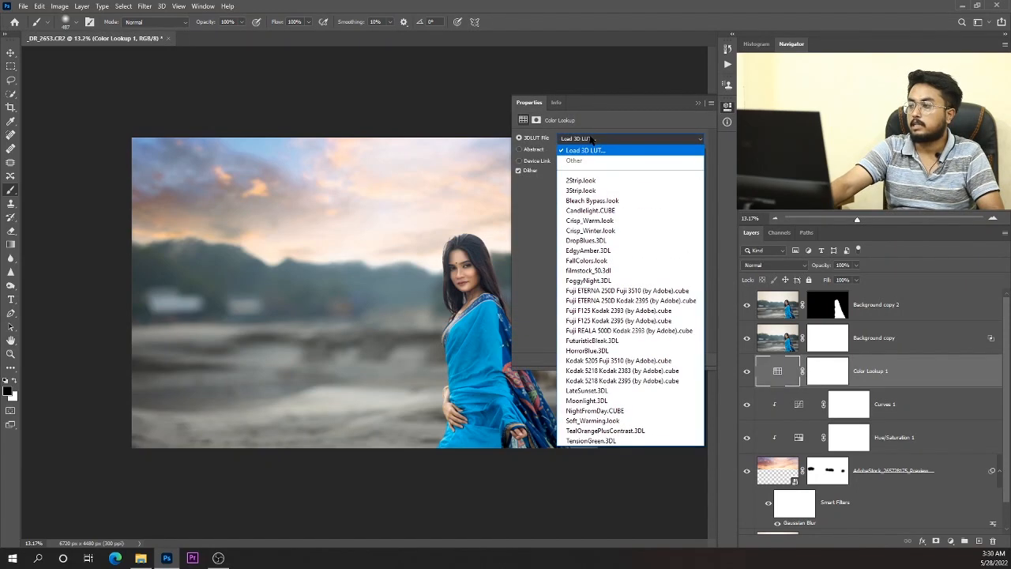
left_click(586, 211)
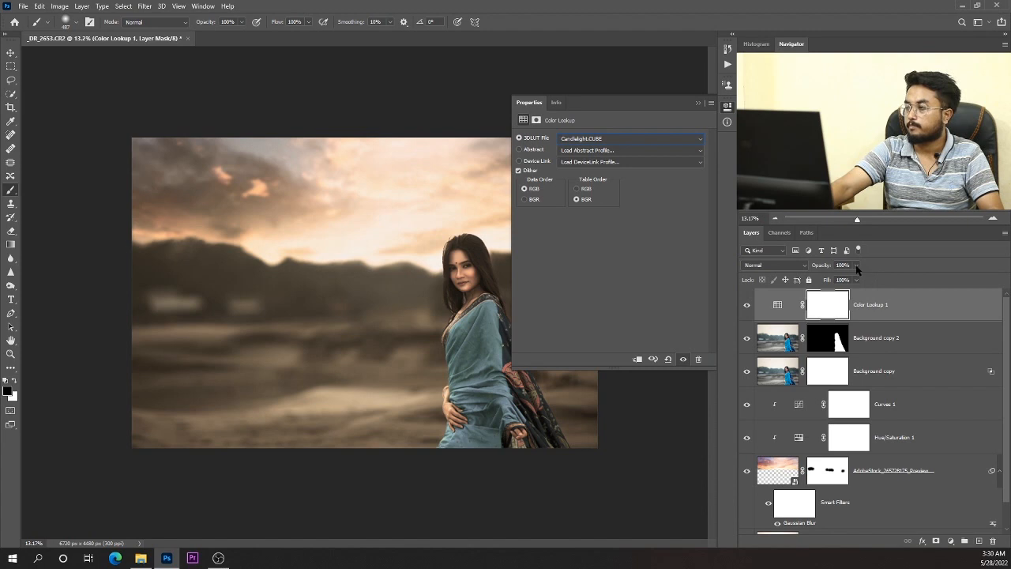
Step: Reduce the Color Lookup layer's opacity to 15% and check the overall image
left_click(857, 266)
left_click_drag(841, 278, 817, 279)
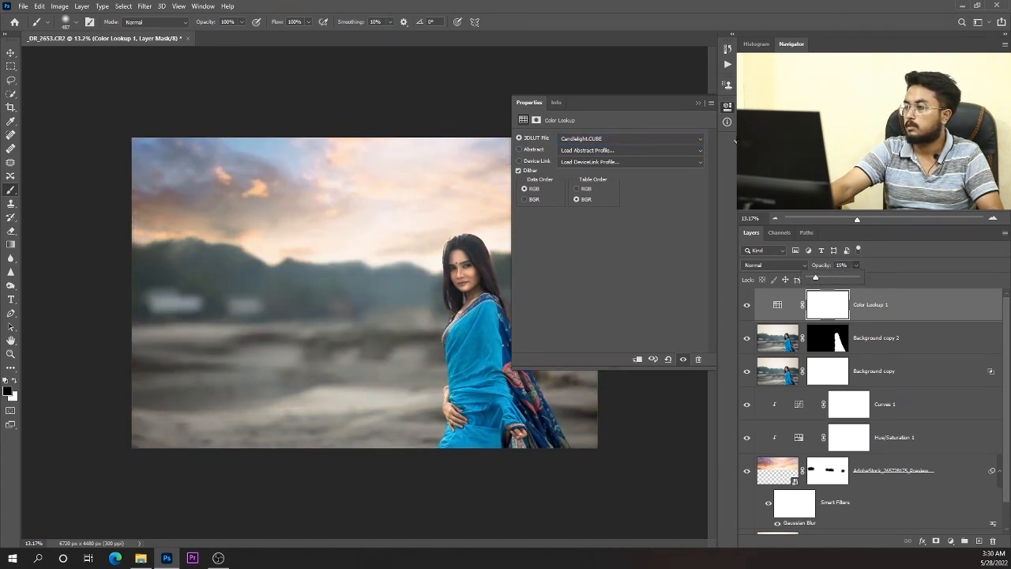
left_click(697, 103)
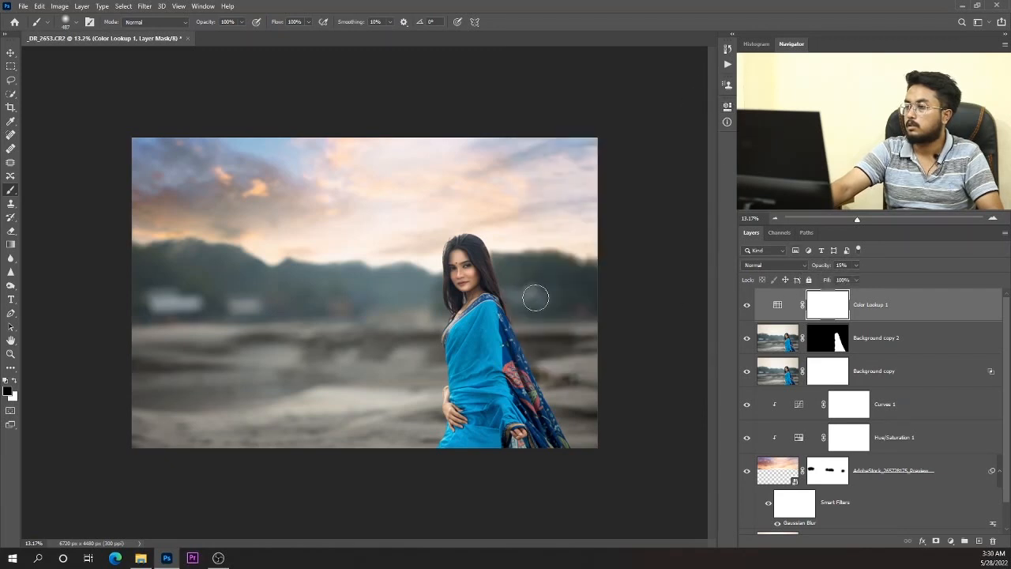
scroll(545, 292, "down", 1)
scroll(522, 284, "up", 2)
scroll(537, 294, "down", 1)
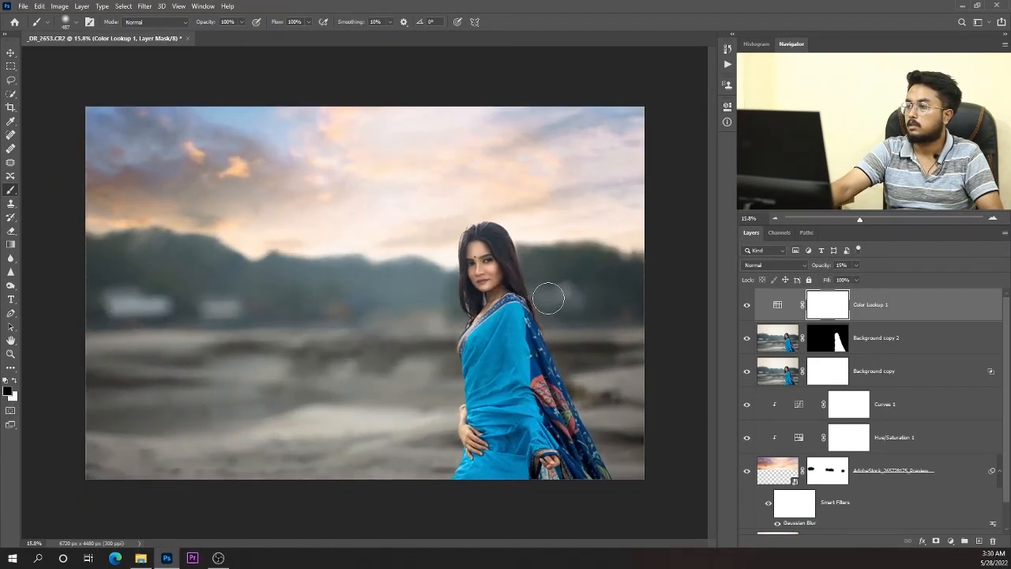
Step: Add a Curves adjustment above the Color Lookup layer, setting RGB input 57 to output 60 and input 191 to output 203
left_click(950, 542)
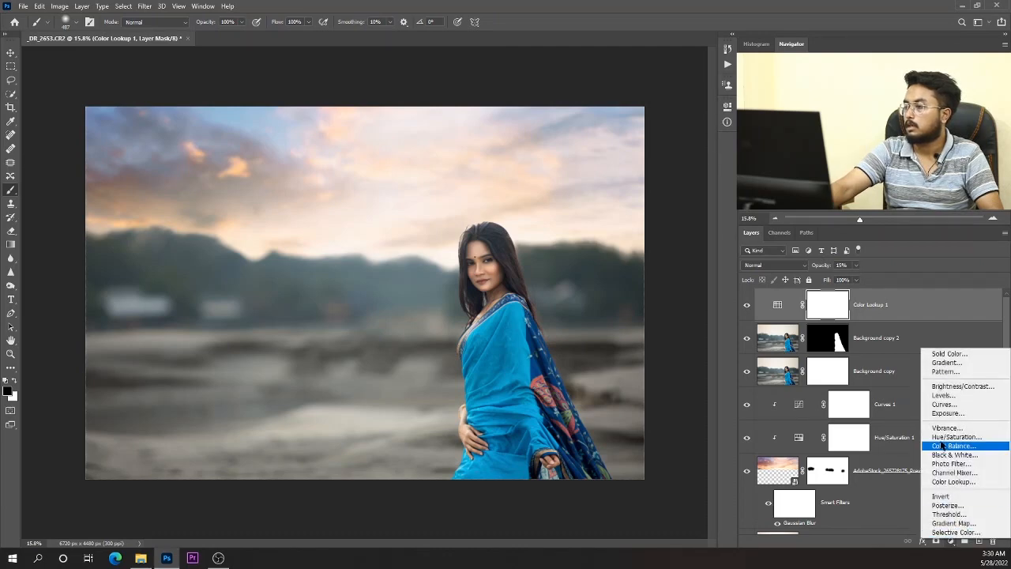
left_click(942, 408)
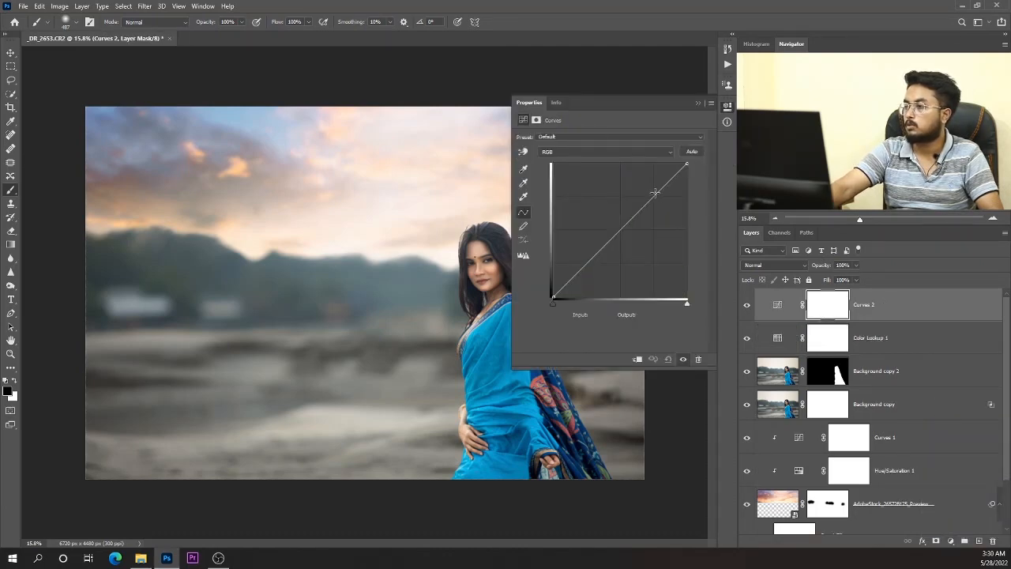
left_click_drag(655, 192, 651, 189)
left_click_drag(584, 261, 585, 267)
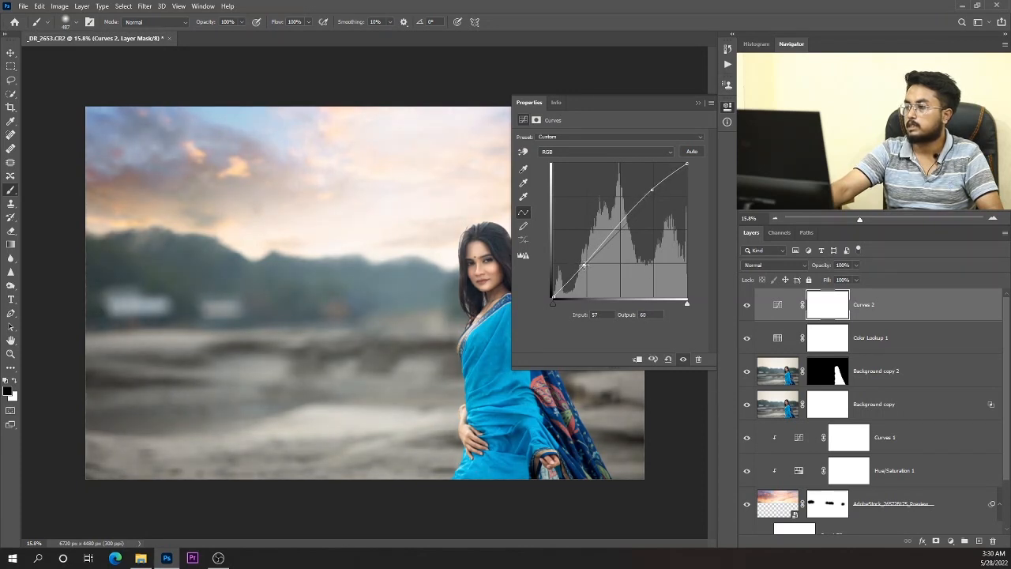
left_click_drag(647, 191, 651, 191)
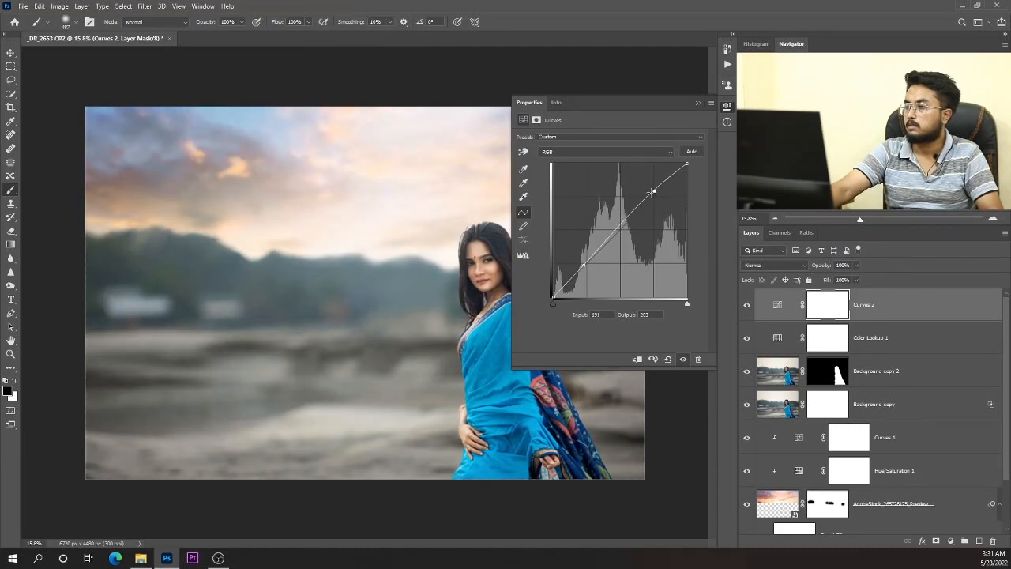
left_click(698, 104)
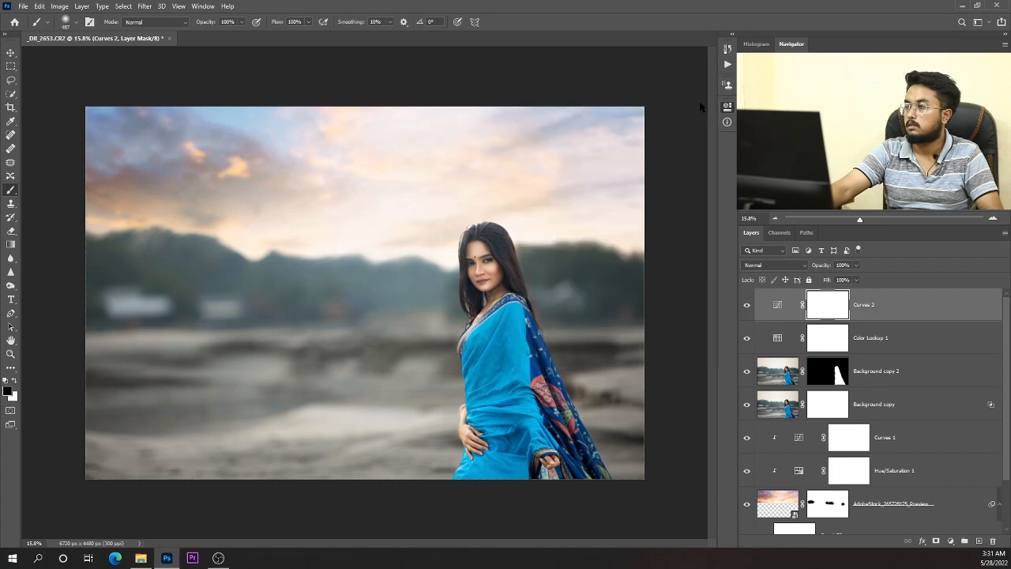
Step: Compare the original photo with the finished edit by hiding every layer except Background and restoring them all
scroll(785, 413, "down", 2)
scroll(774, 463, "up", 1)
scroll(774, 462, "down", 1)
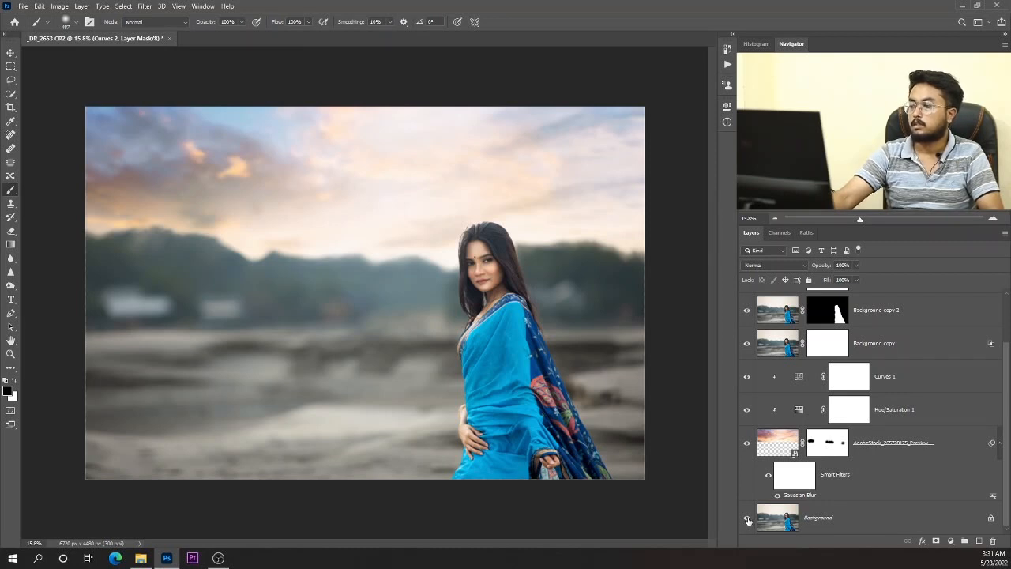
left_click(747, 519, "alt")
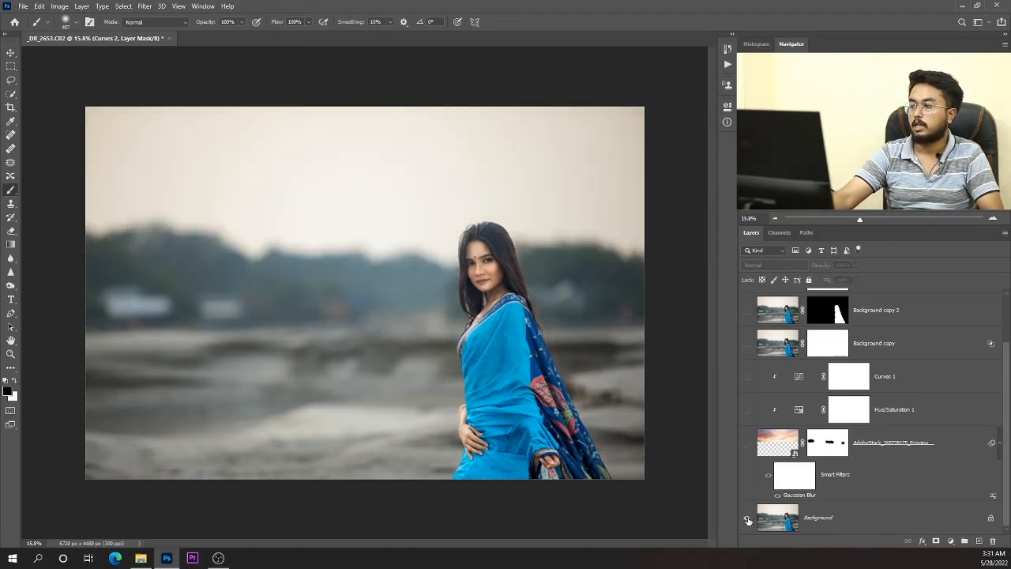
left_click(747, 519, "alt")
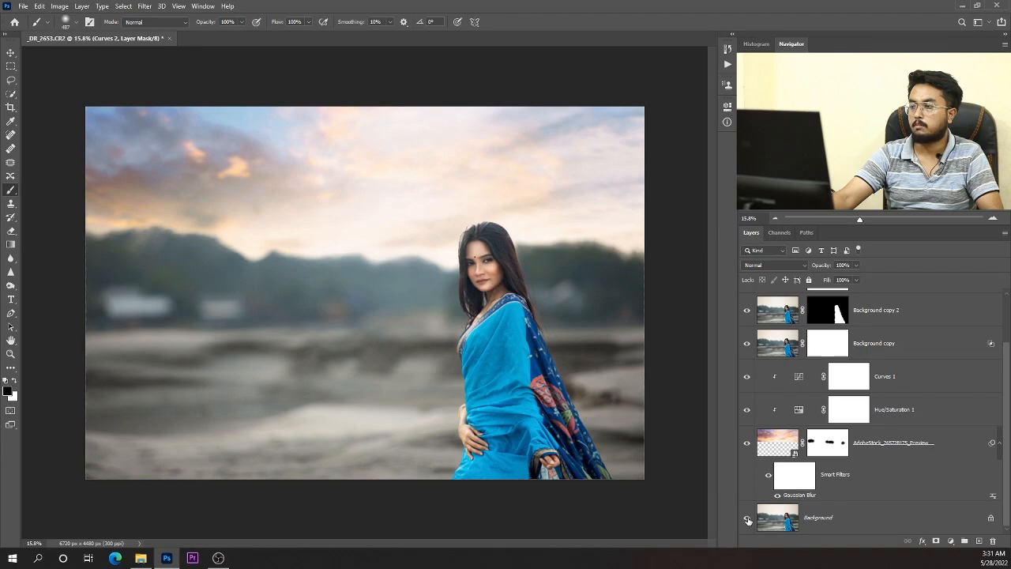